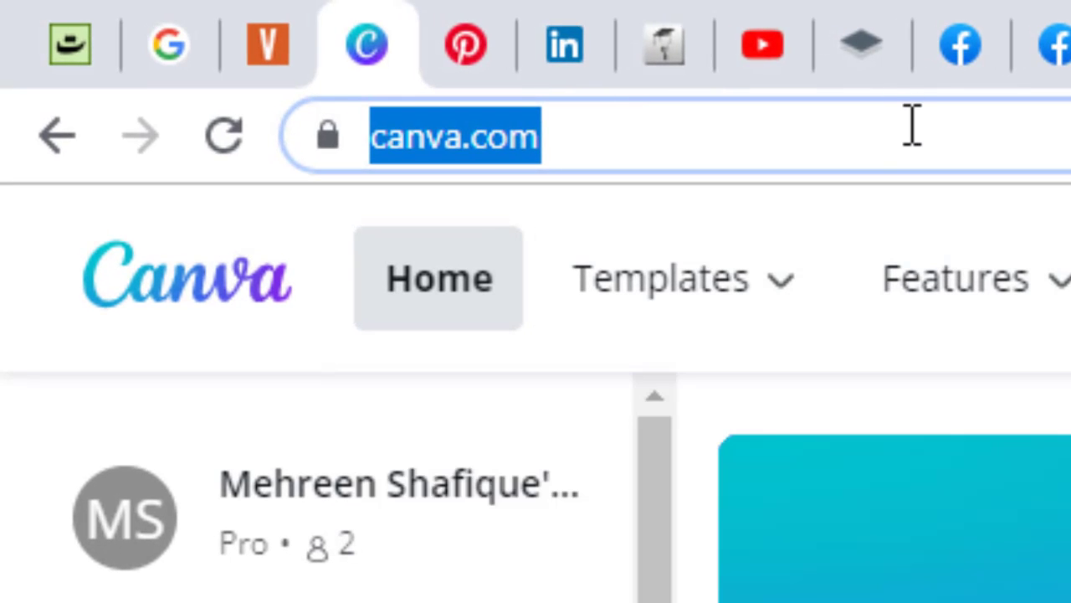
Open the Instagram Posts template collection under Social Media and look through the available designs.
mouse_move(768, 305)
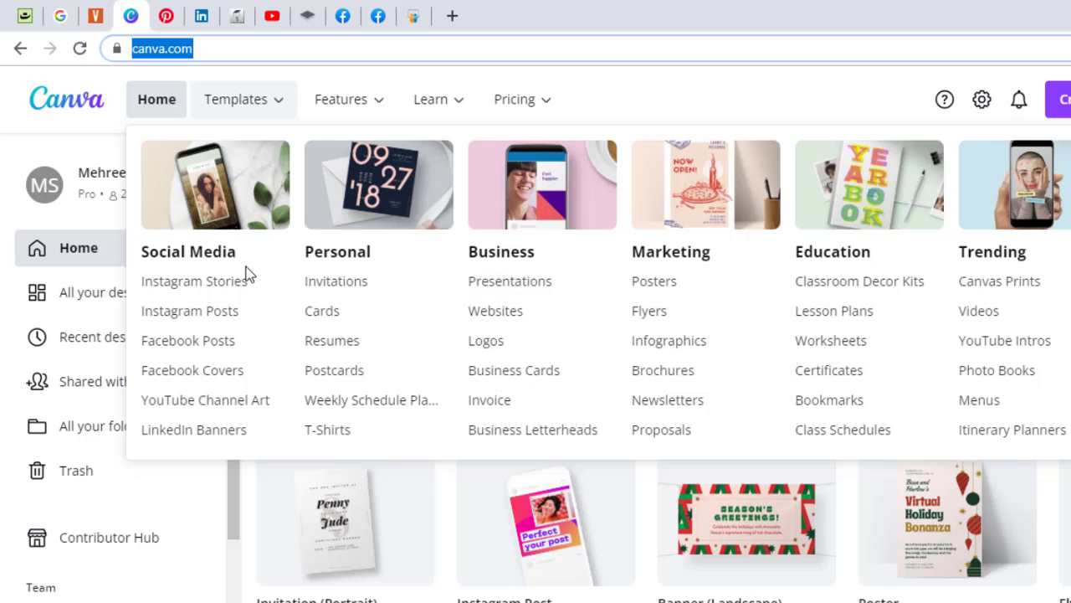
left_click(219, 311)
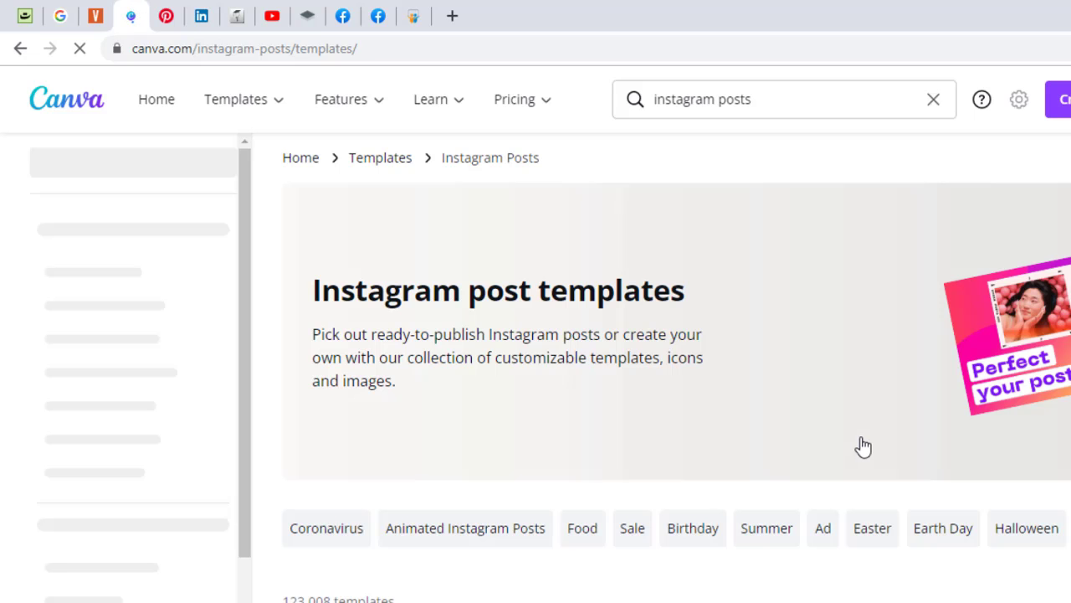
scroll(864, 447, "down", 3)
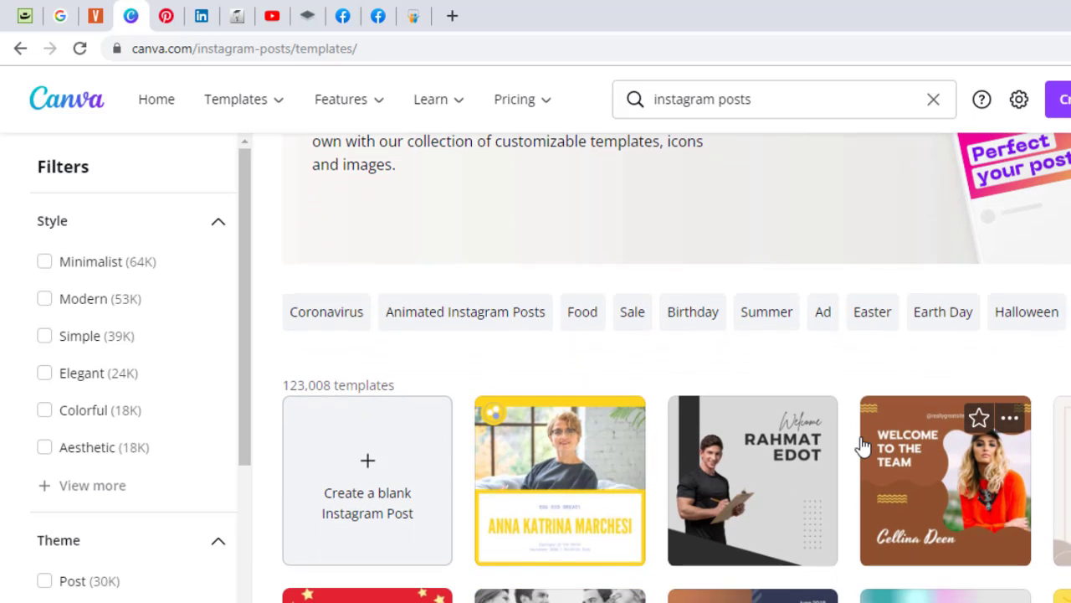
scroll(863, 446, "up", 1)
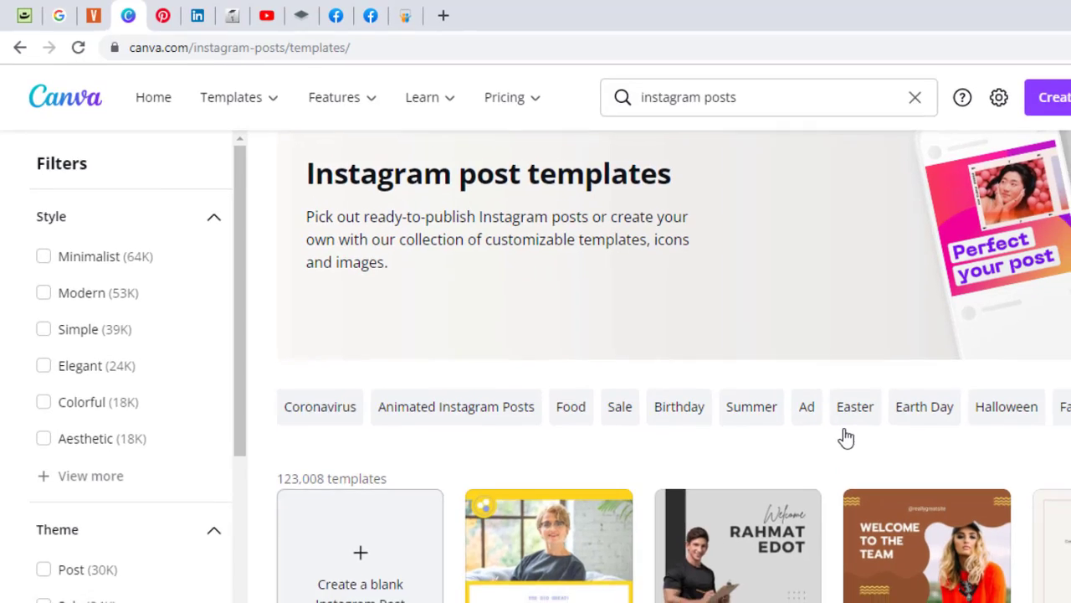
scroll(864, 447, "down", 1)
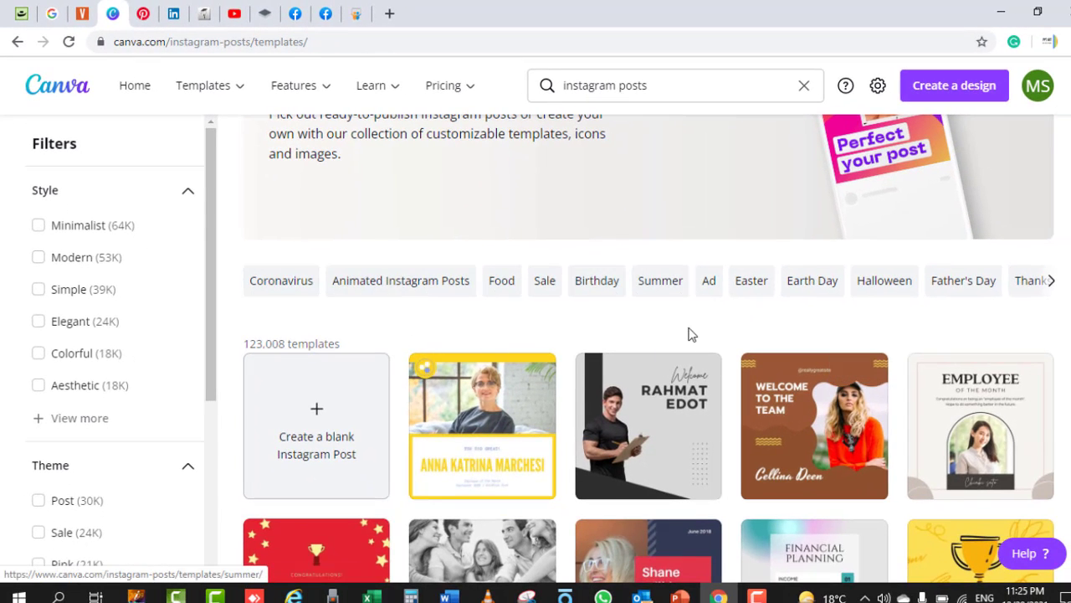
scroll(683, 343, "down", 4)
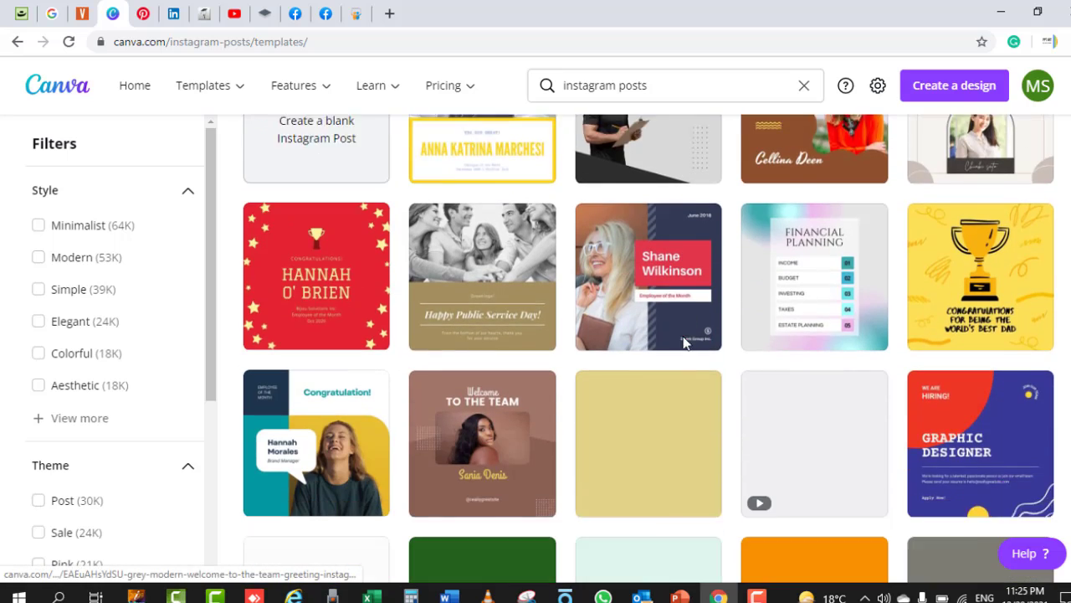
scroll(683, 343, "up", 3)
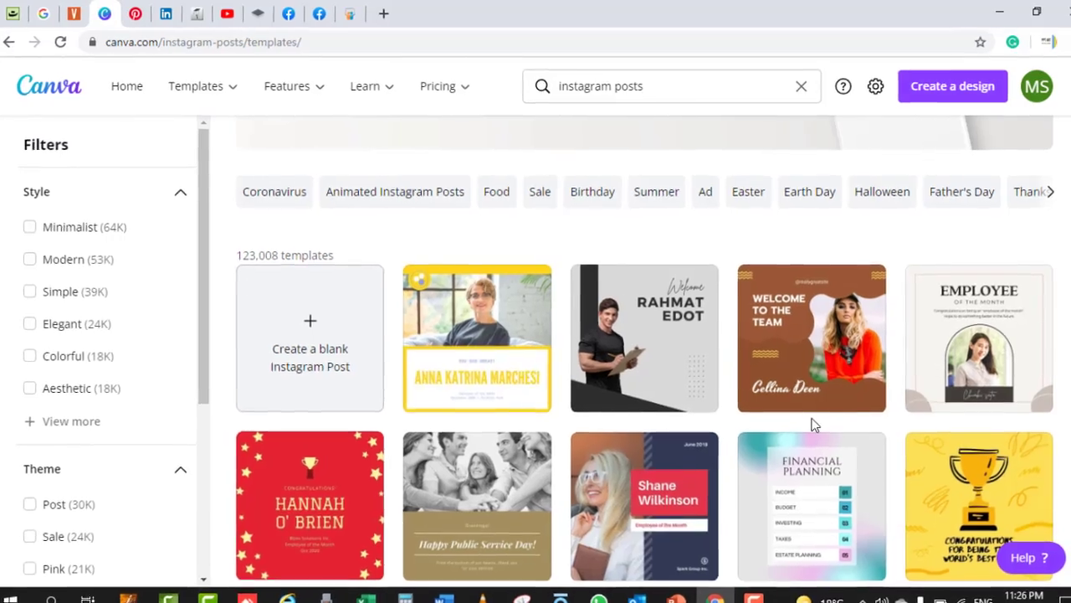
scroll(816, 421, "up", 3)
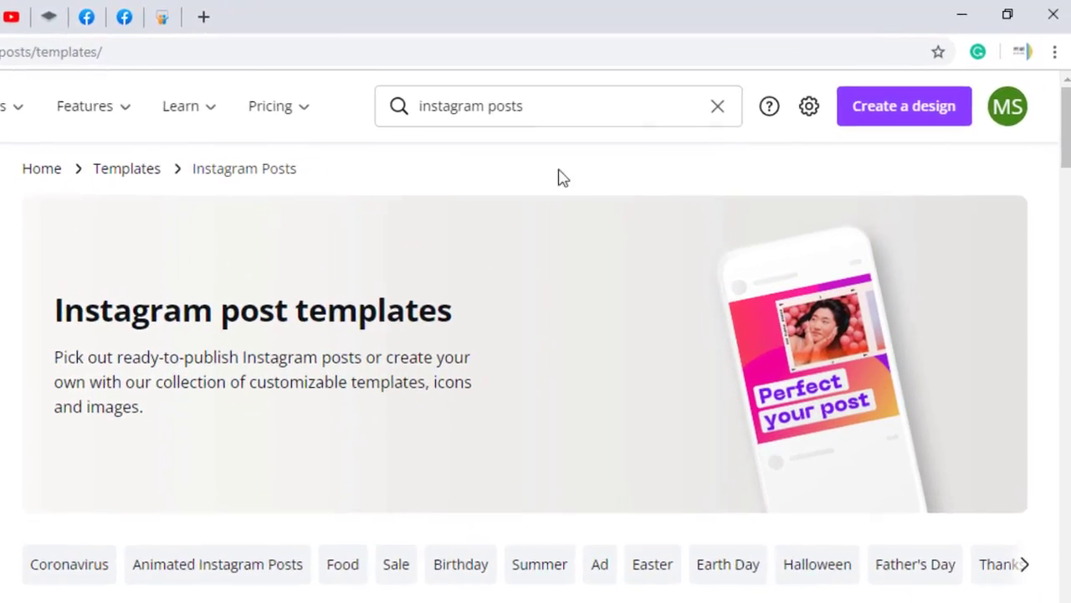
Search the templates for "instagram posts new year".
left_click(586, 101)
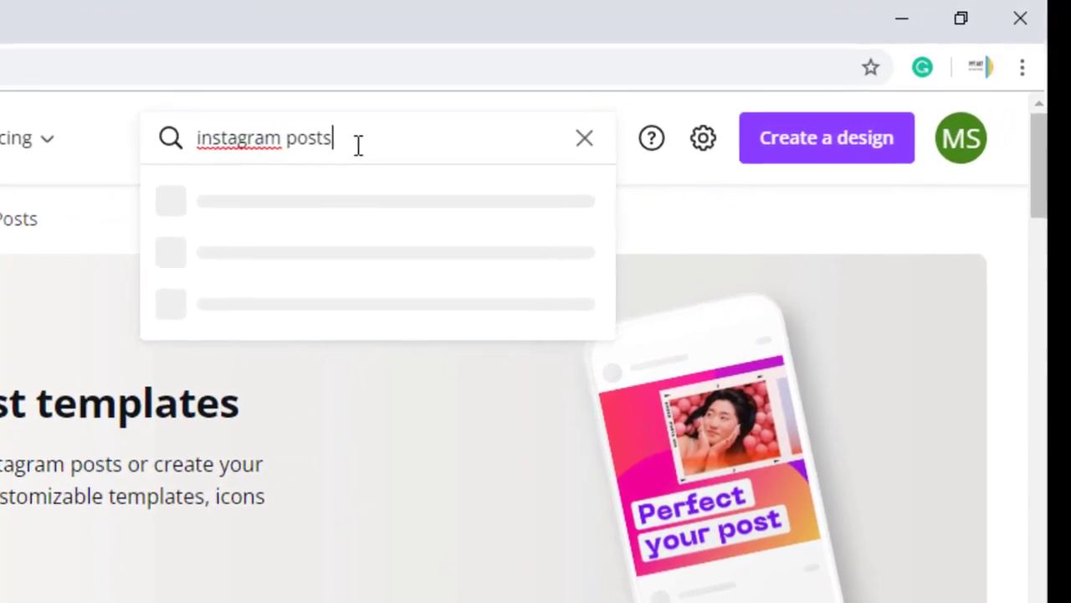
type("new year")
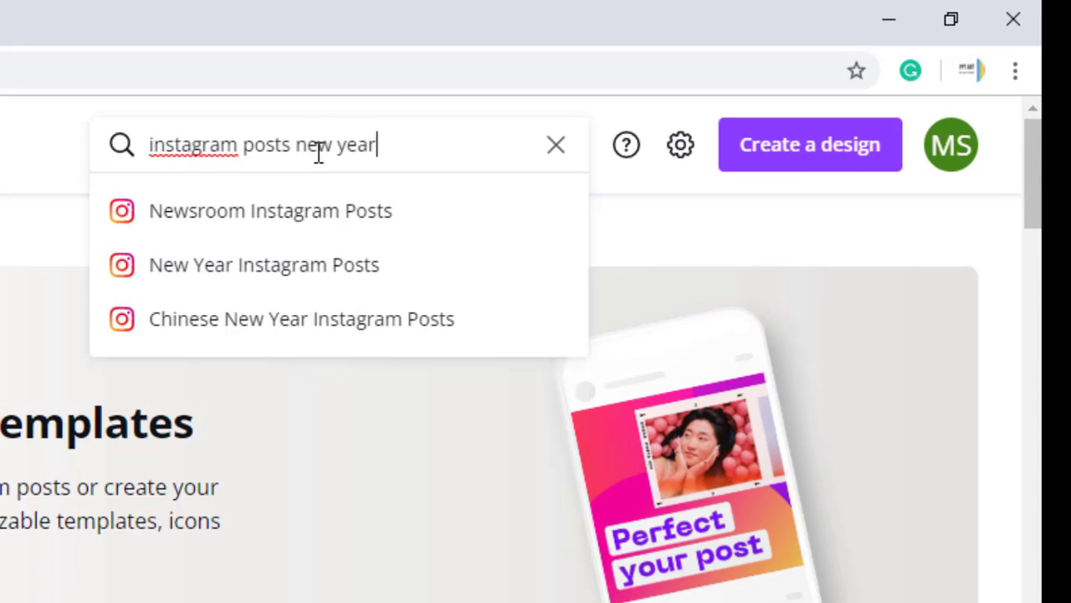
key("Return")
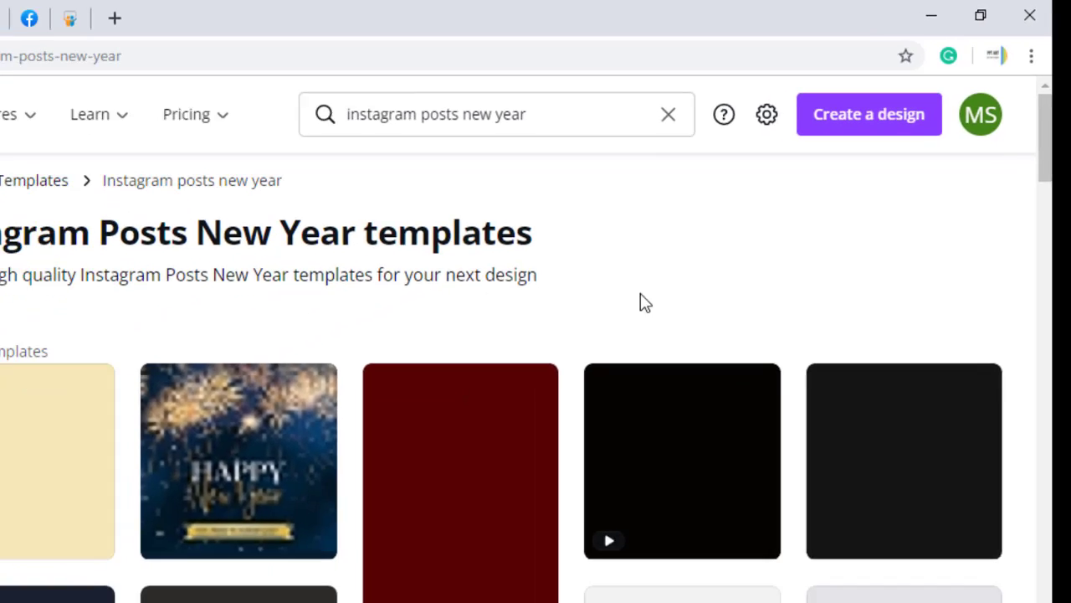
Choose the White and Black Aesthetic Minimalist Happy New Year Instagram Post template from the results and open it for customizing.
scroll(521, 371, "down", 1)
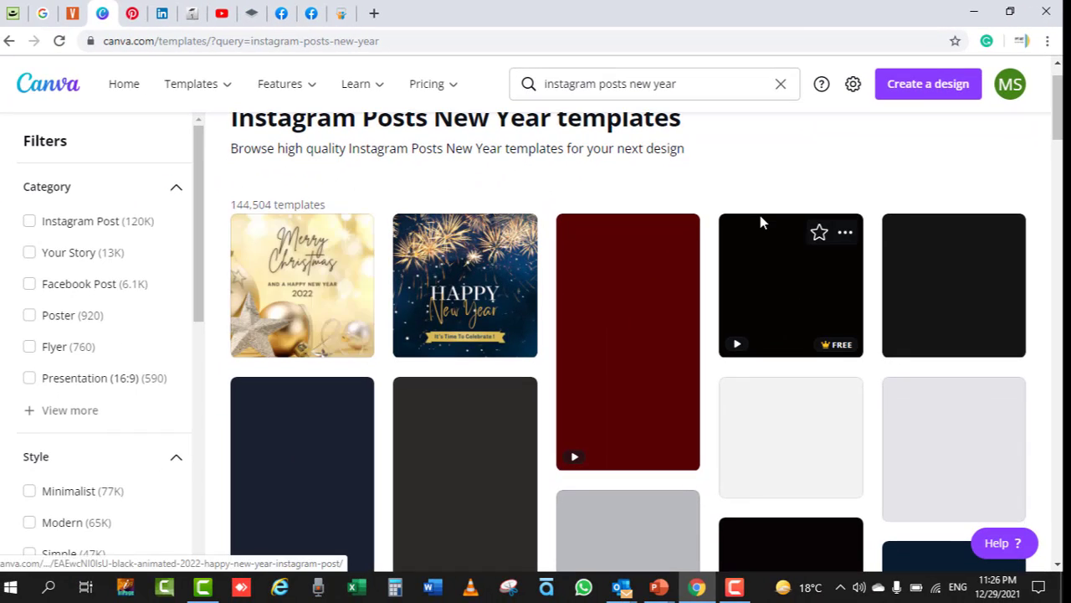
scroll(759, 222, "down", 1)
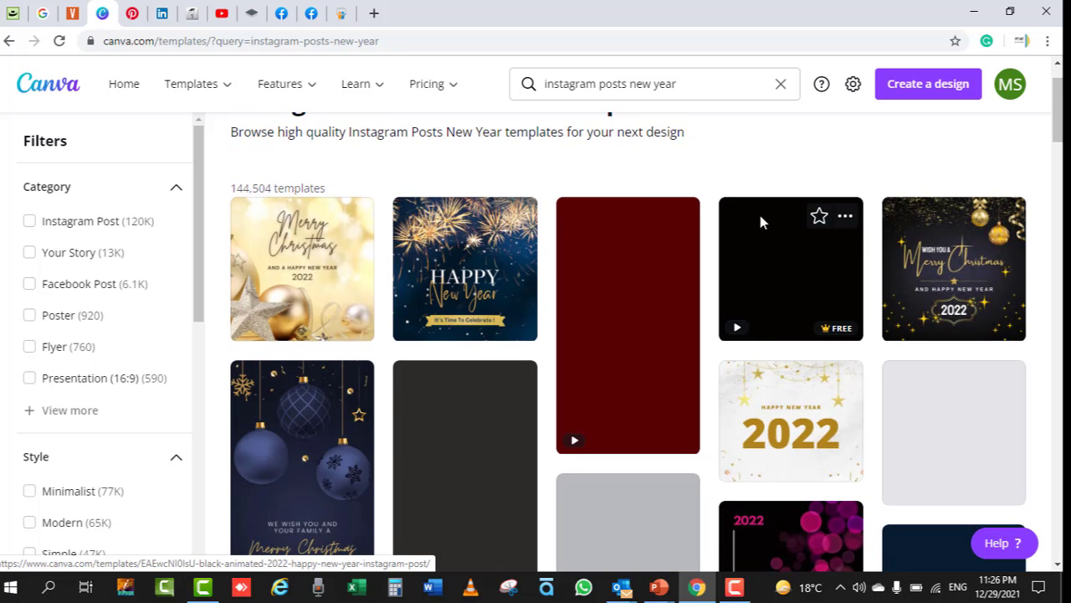
scroll(761, 220, "down", 4)
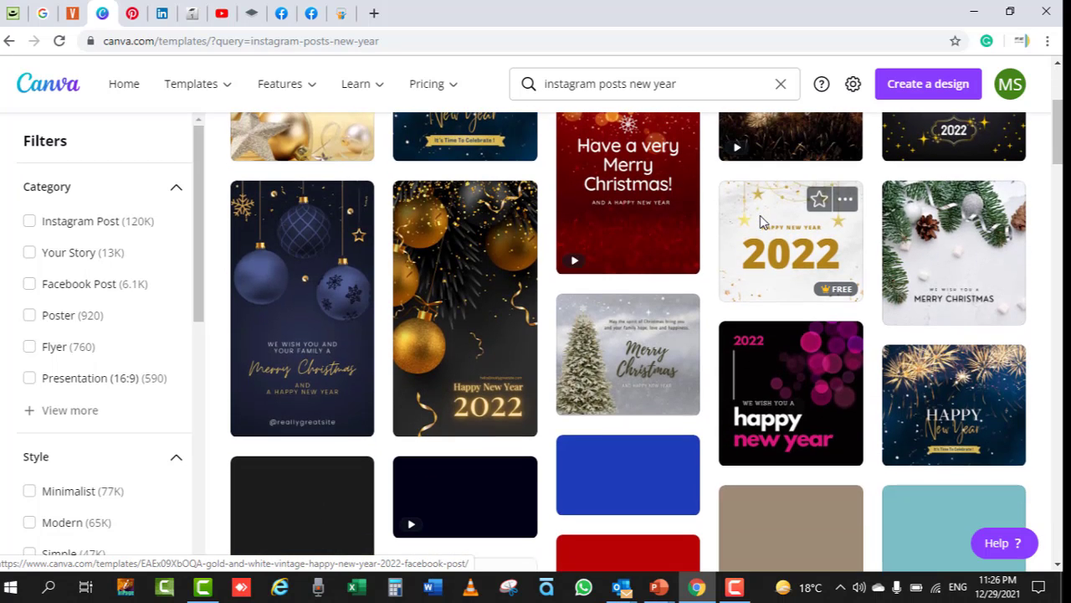
scroll(760, 215, "down", 3)
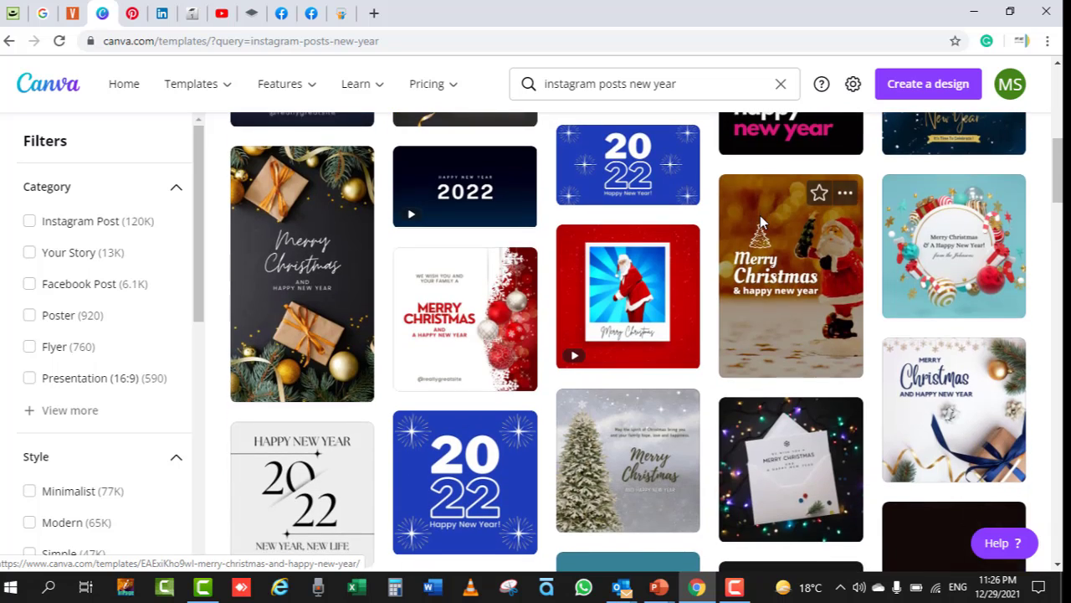
scroll(760, 215, "down", 2)
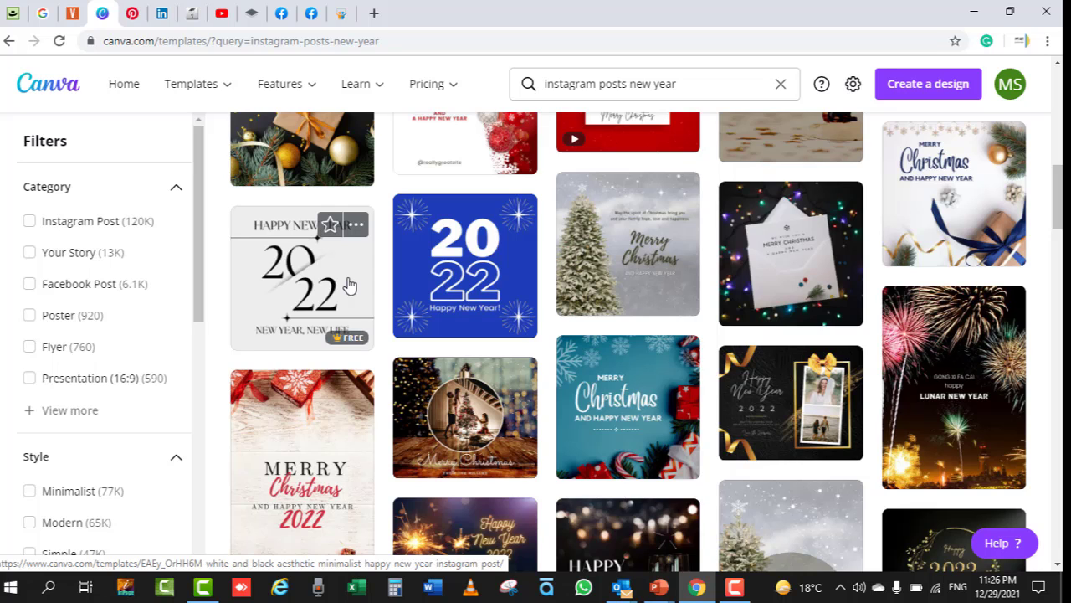
scroll(350, 285, "down", 1)
scroll(349, 285, "up", 1)
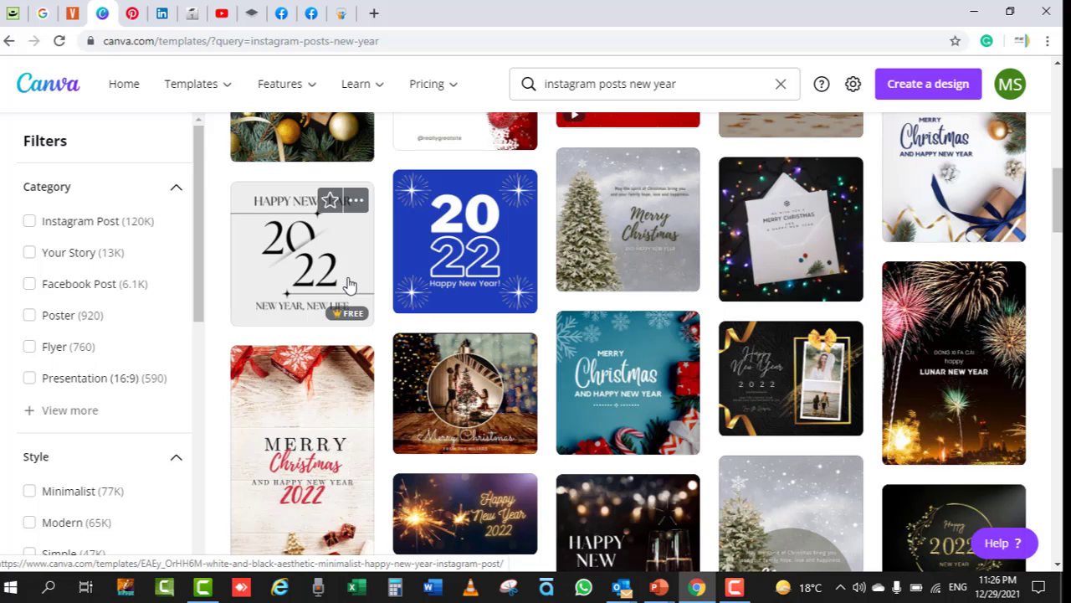
scroll(792, 455, "down", 2)
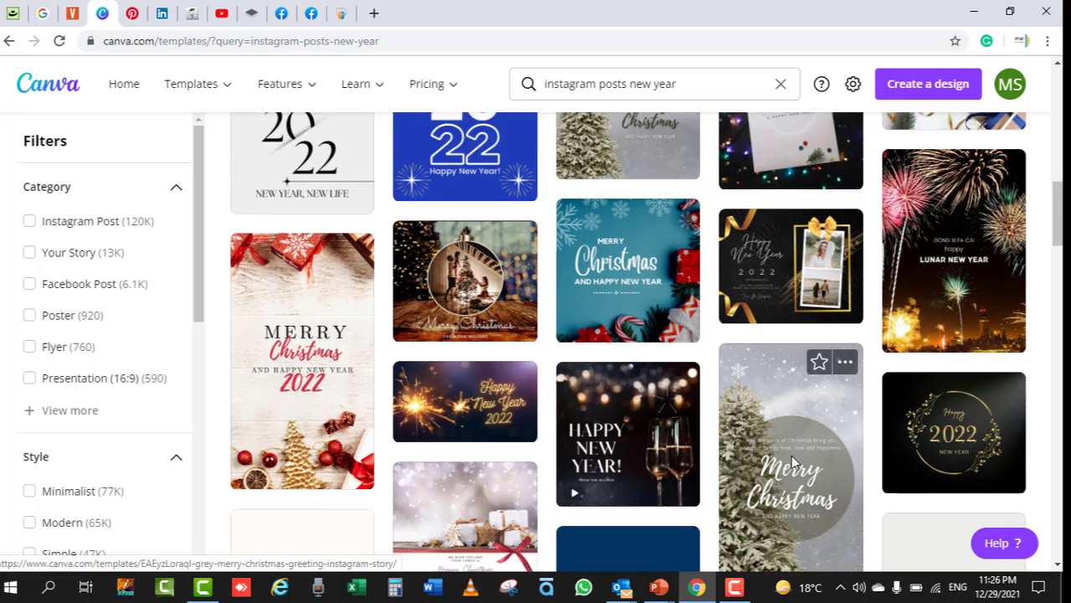
scroll(791, 456, "up", 2)
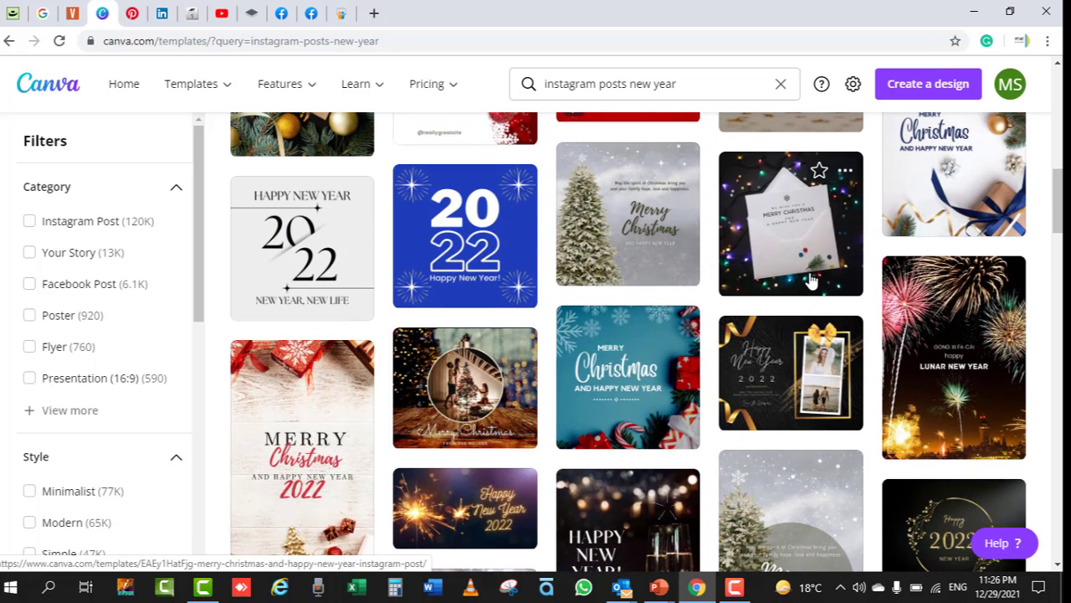
left_click(326, 264)
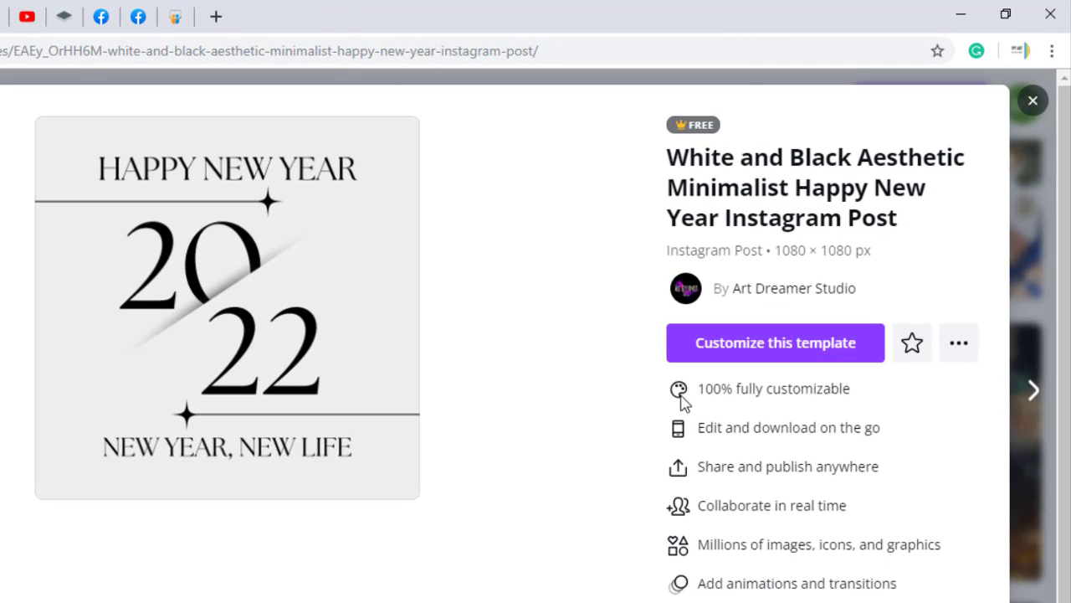
left_click(763, 353)
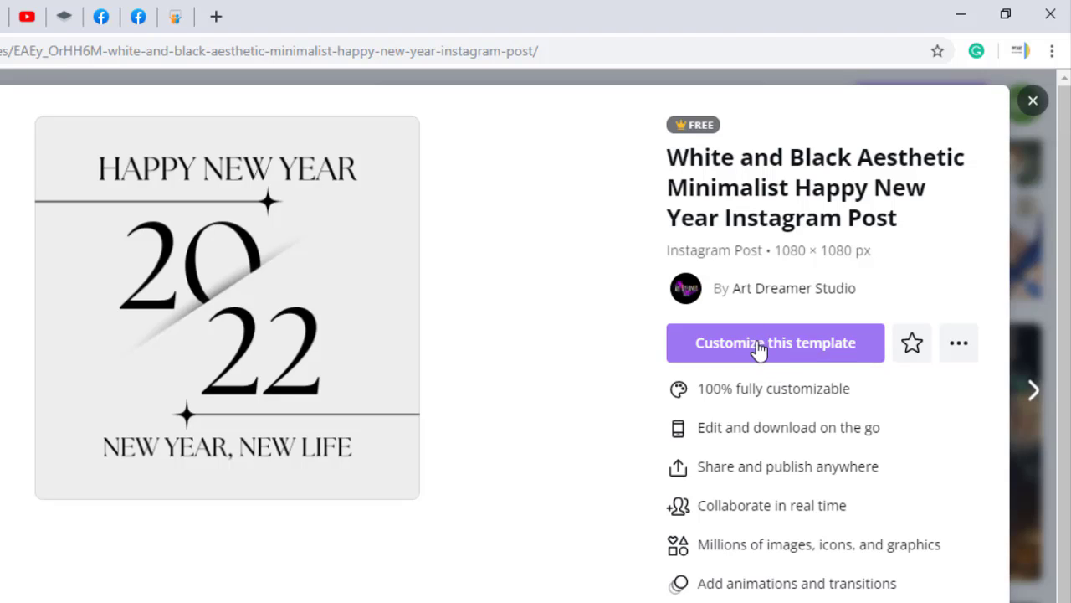
left_click(758, 350)
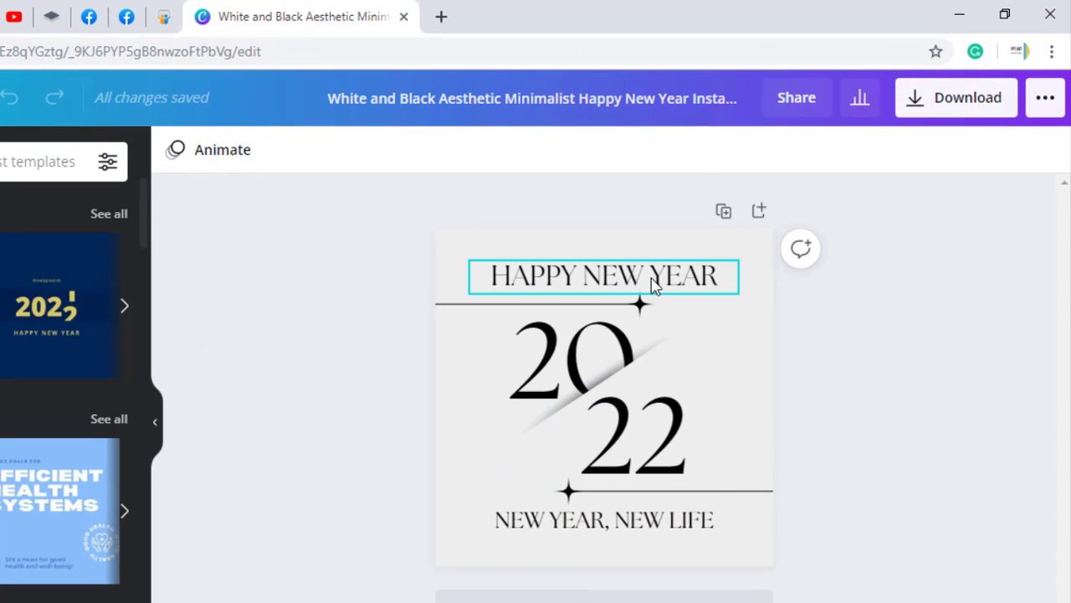
Change the font of the "HAPPY NEW YEAR" heading to Gochi Hand.
double_click(655, 285)
triple_click(653, 277)
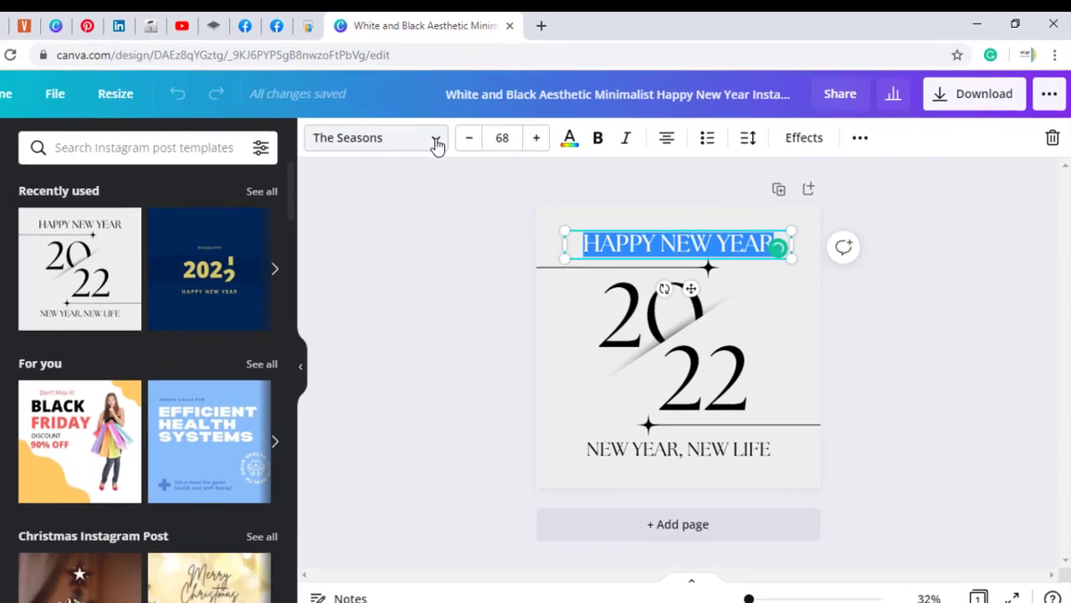
left_click(436, 140)
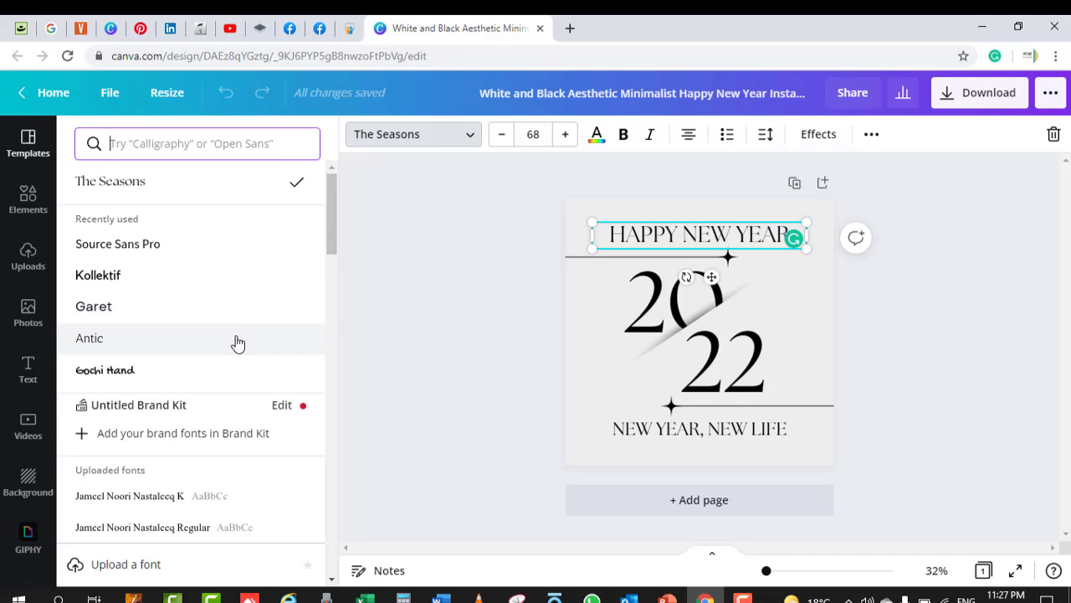
left_click(203, 379)
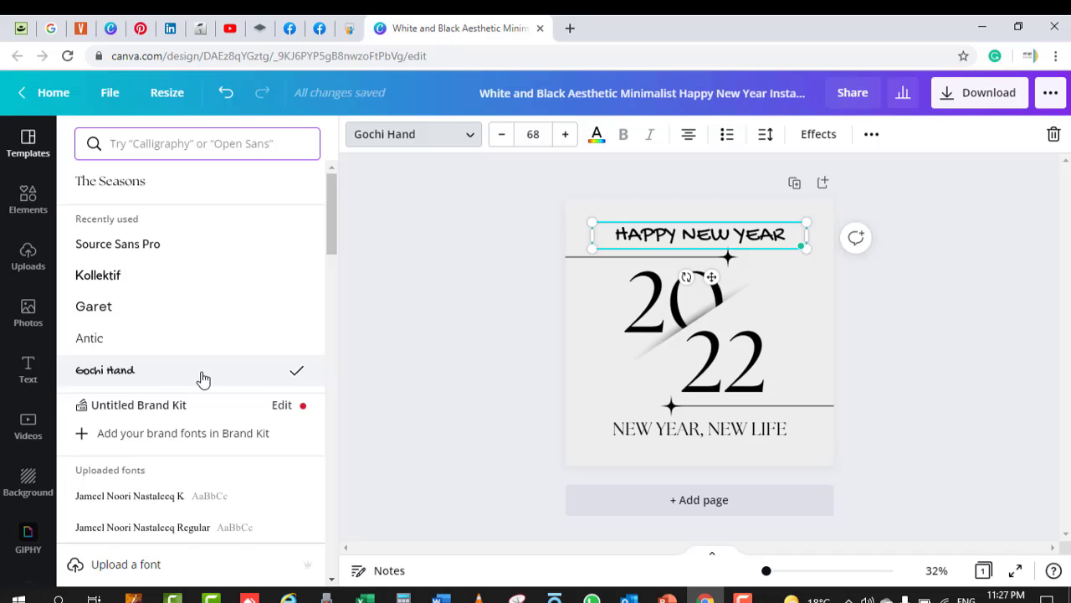
Change the font of the whole "NEW YEAR, NEW LIFE" line to Gochi Hand and close the font list.
left_click(676, 431)
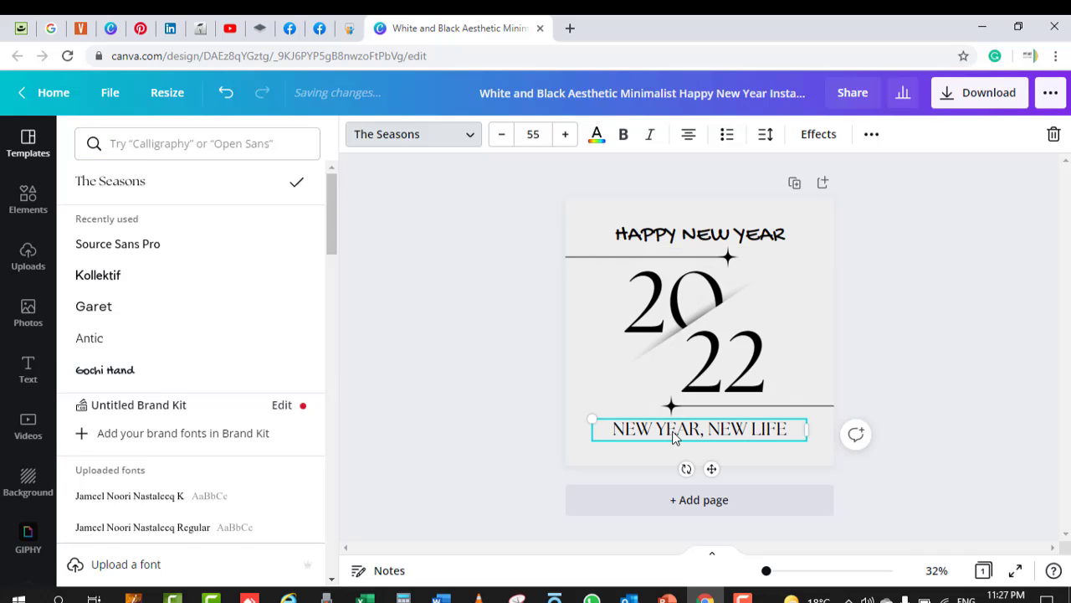
left_click(674, 431)
double_click(673, 430)
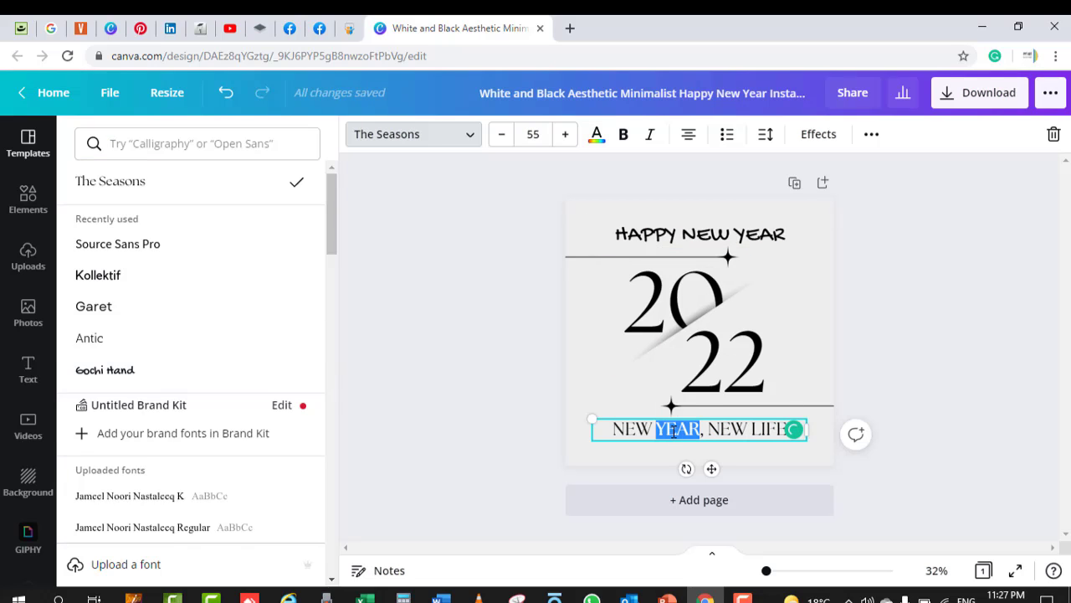
left_click(673, 431)
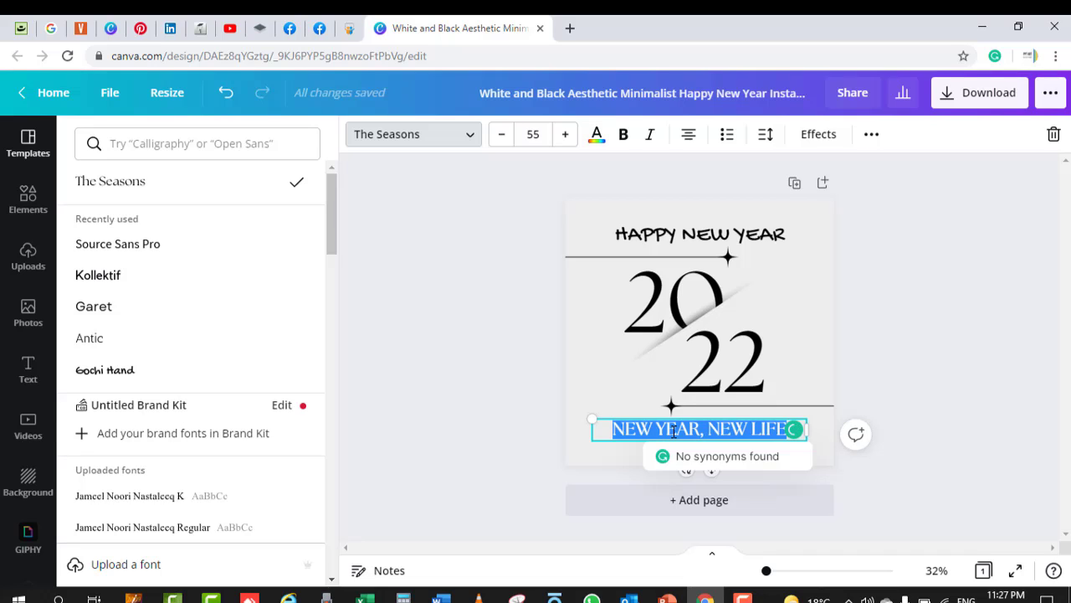
left_click(97, 372)
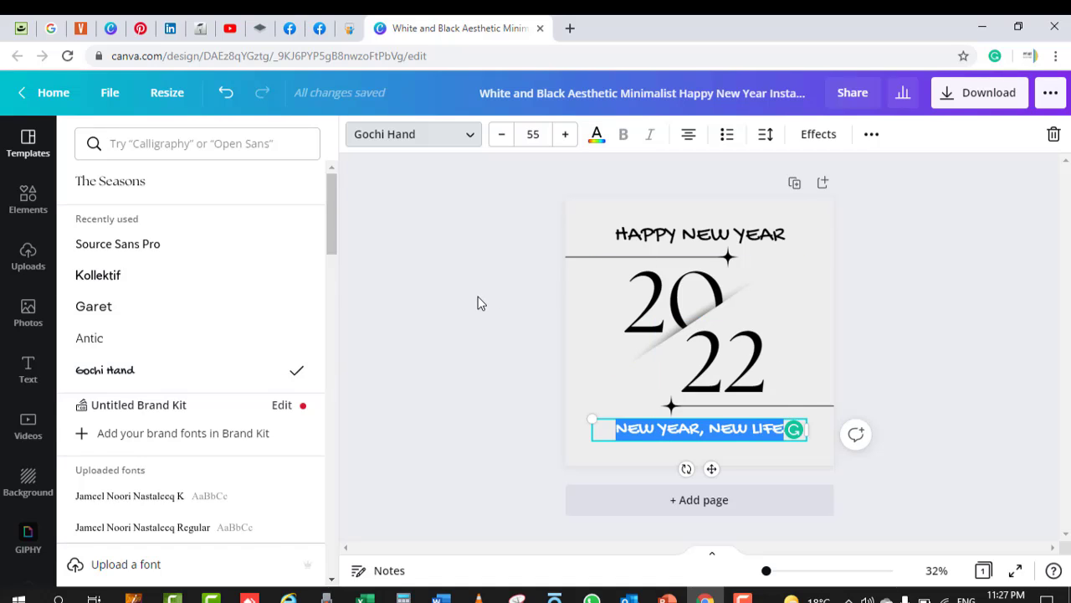
key("Escape")
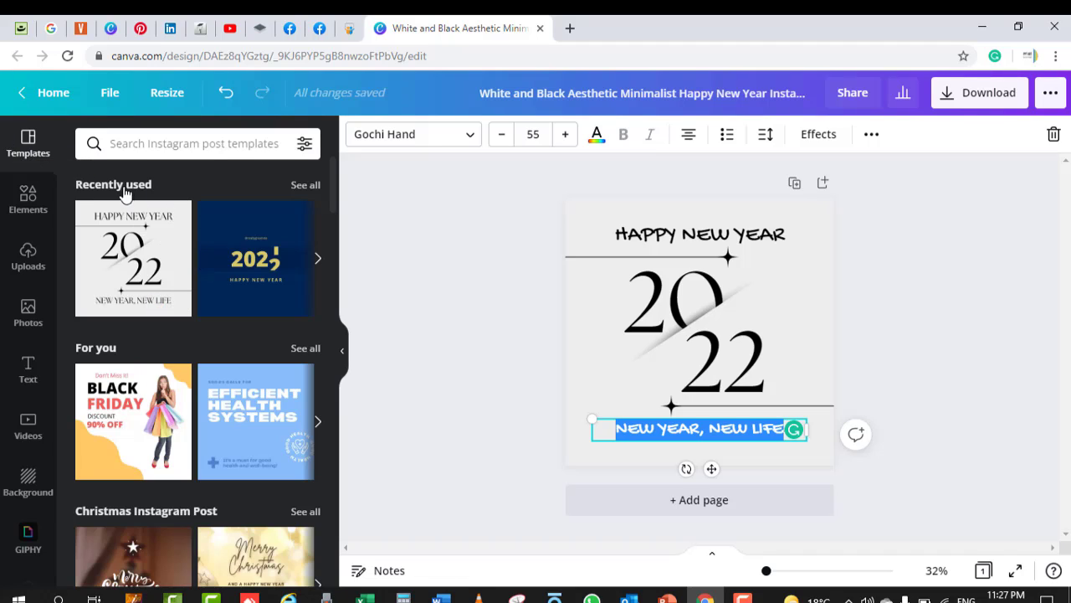
Look through the suggested Instagram post template categories and open the elements library.
scroll(218, 297, "down", 5)
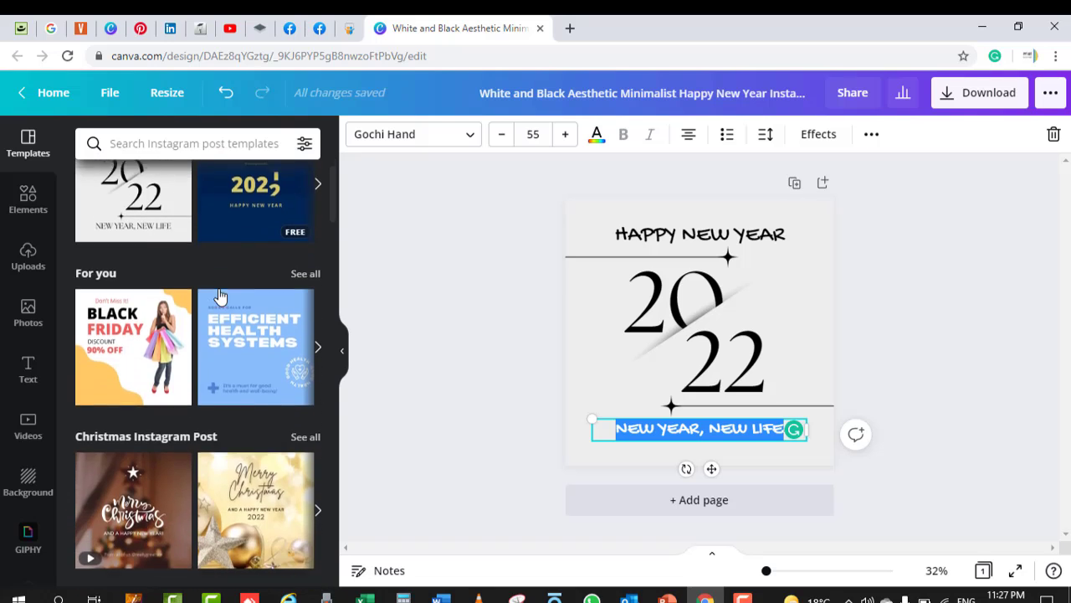
scroll(219, 297, "down", 7)
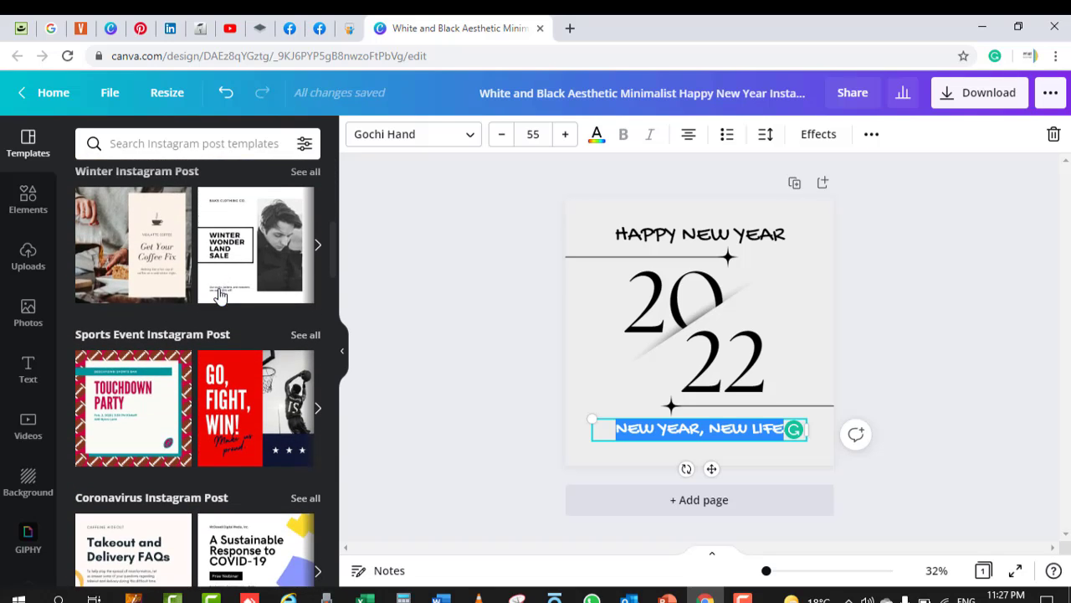
scroll(218, 297, "down", 7)
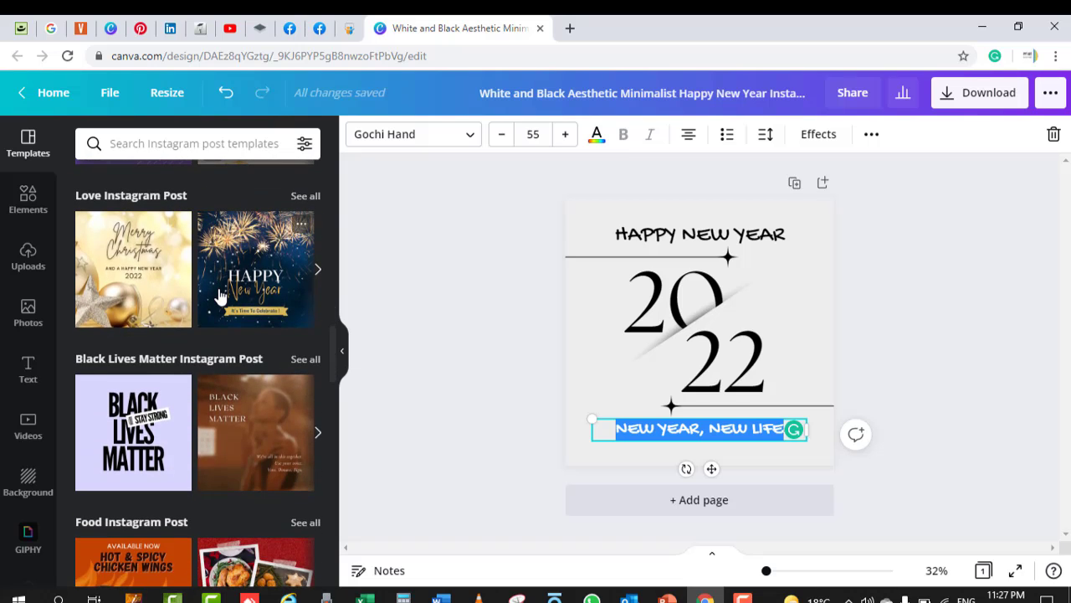
scroll(218, 297, "down", 5)
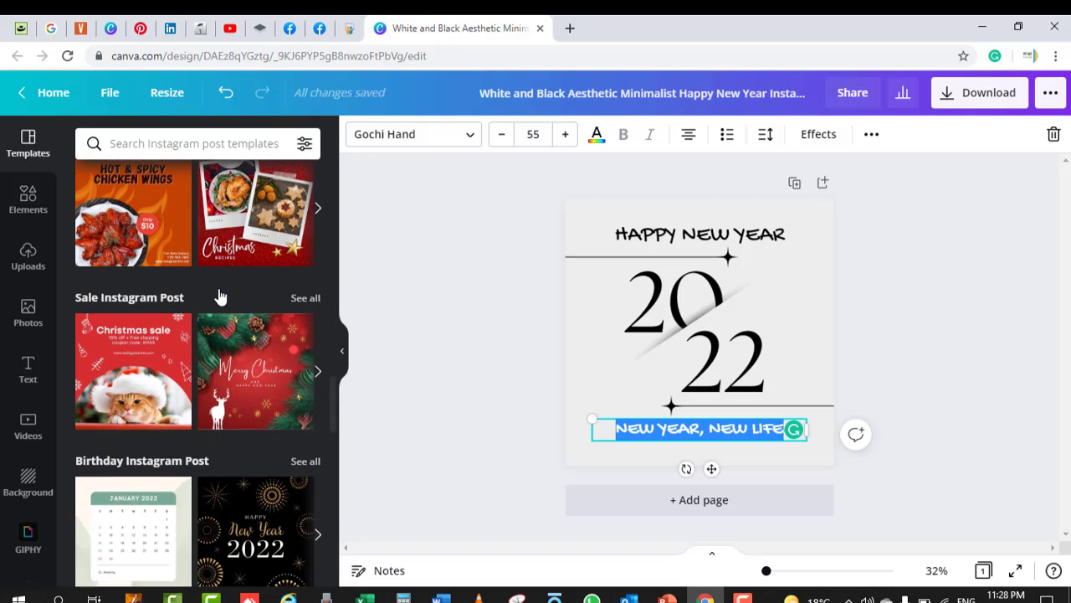
left_click(31, 214)
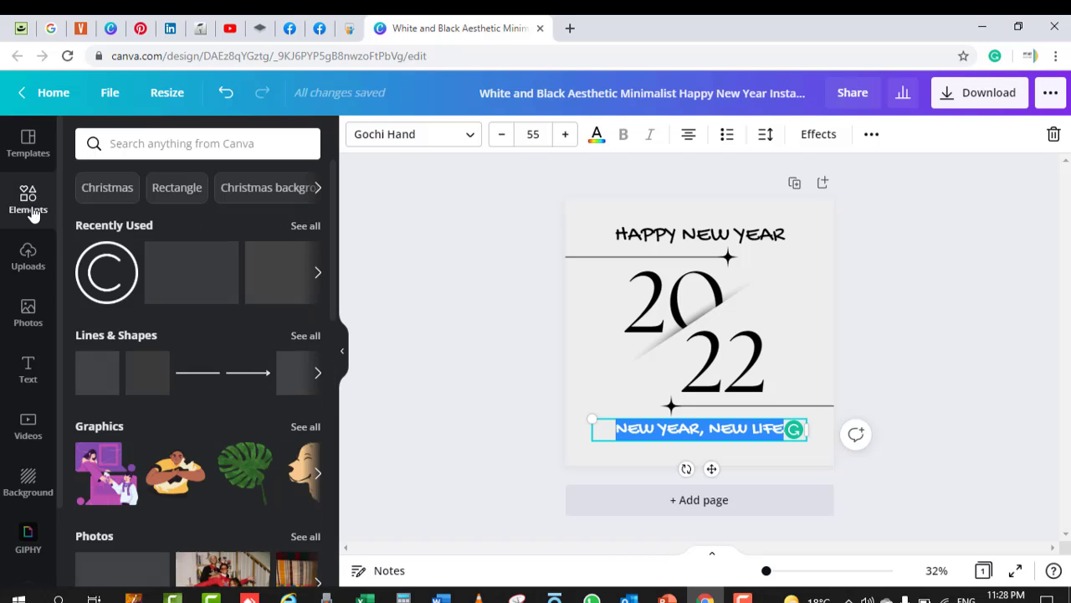
Look through the element categories, from lines and shapes, graphics and photos to audio, charts, frames and grids.
scroll(410, 203, "down", 2)
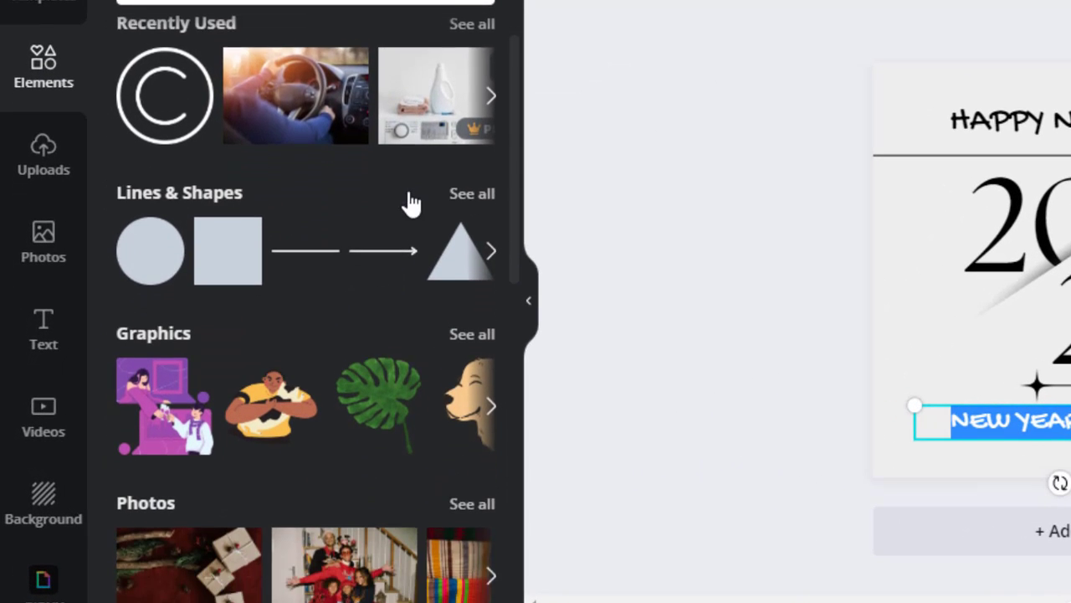
scroll(410, 204, "down", 1)
scroll(410, 202, "up", 1)
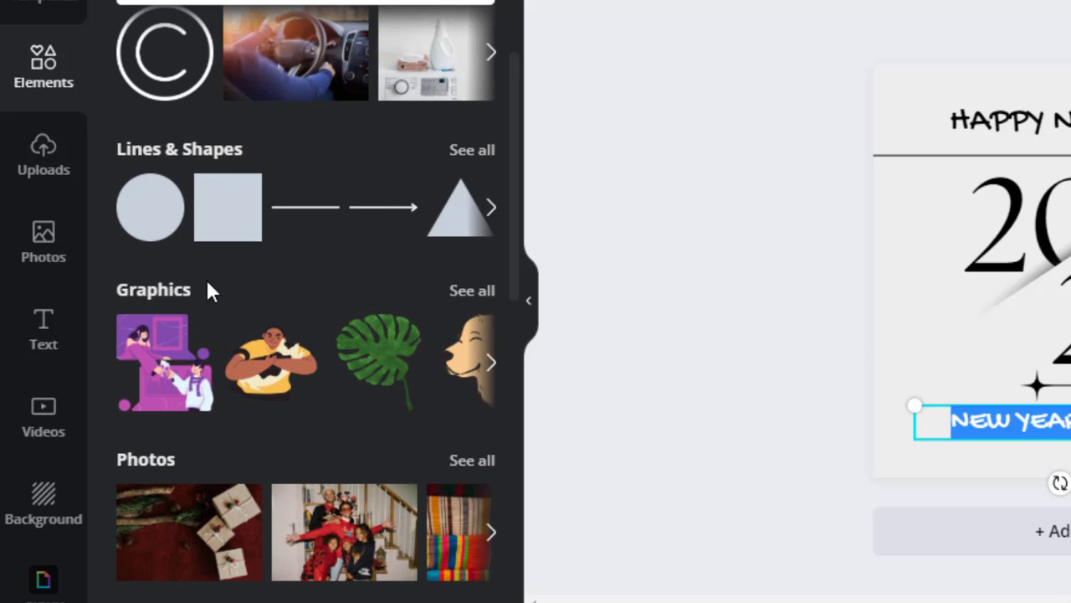
scroll(312, 331, "down", 4)
scroll(313, 330, "down", 4)
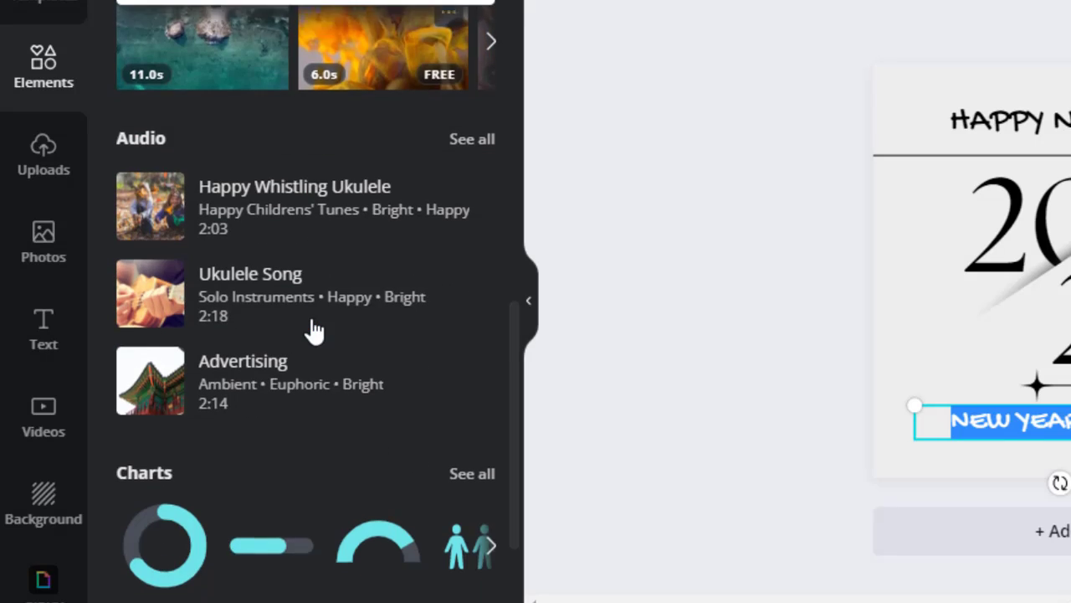
scroll(314, 330, "down", 3)
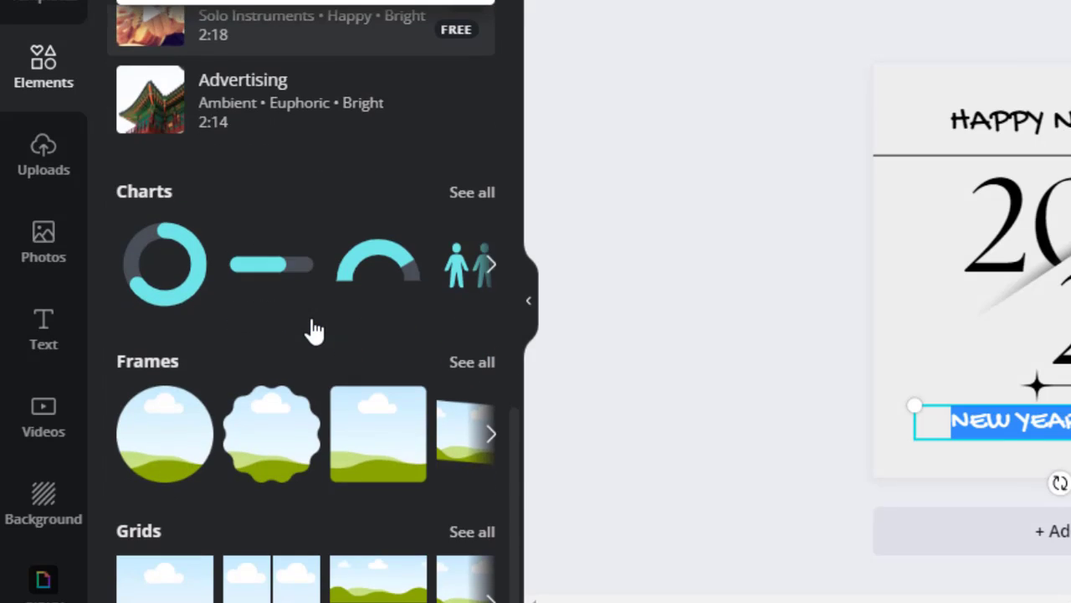
scroll(314, 330, "down", 1)
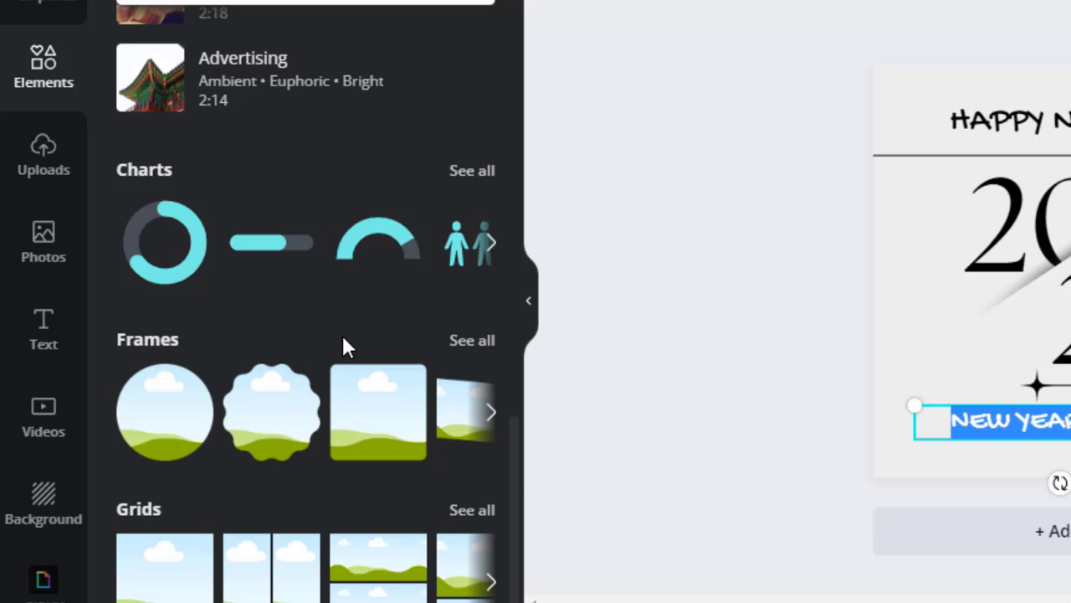
scroll(342, 339, "up", 10)
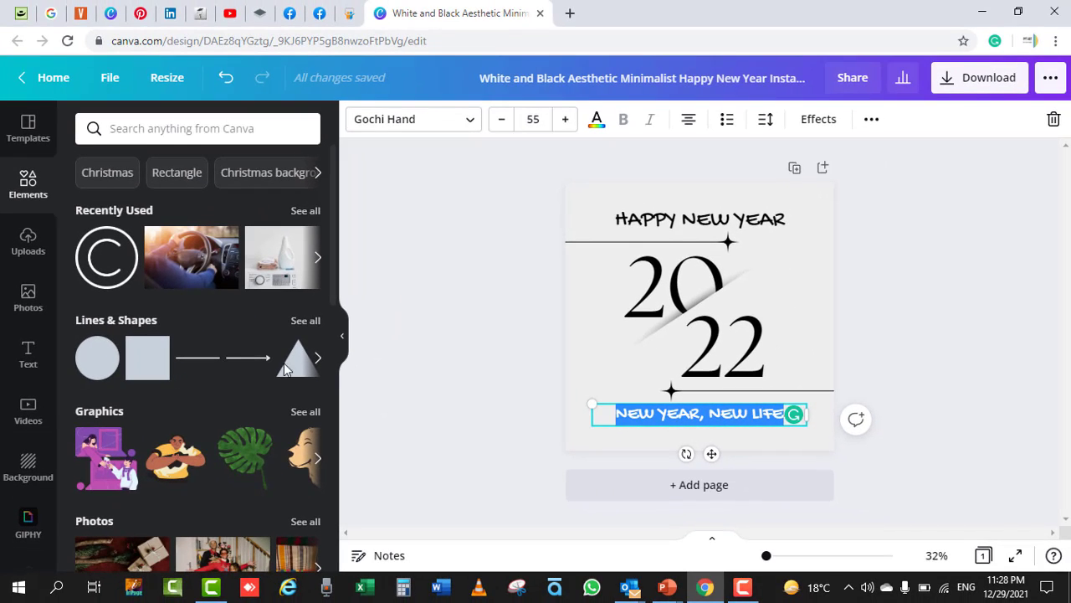
Show all graphics and add the curled purple leaf from the Bright Leaves collection to the design.
left_click(306, 413)
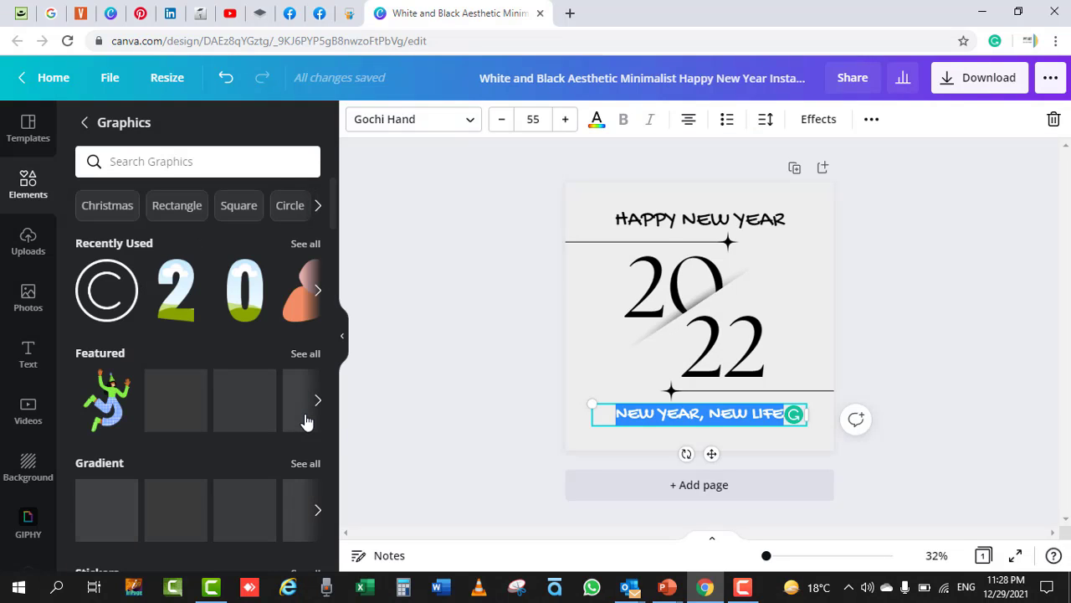
scroll(231, 337, "down", 5)
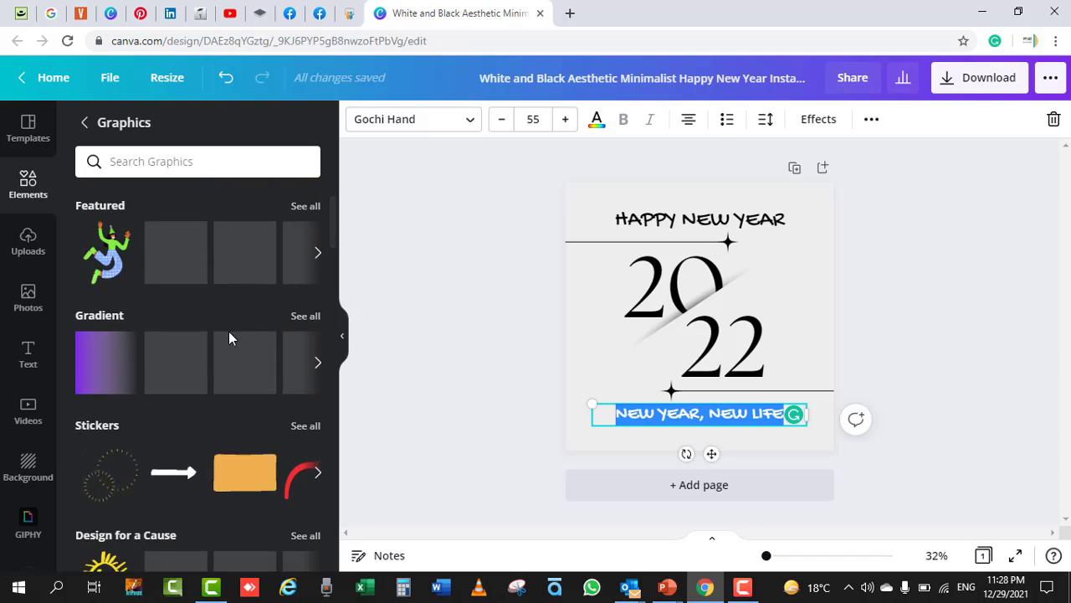
scroll(229, 333, "down", 5)
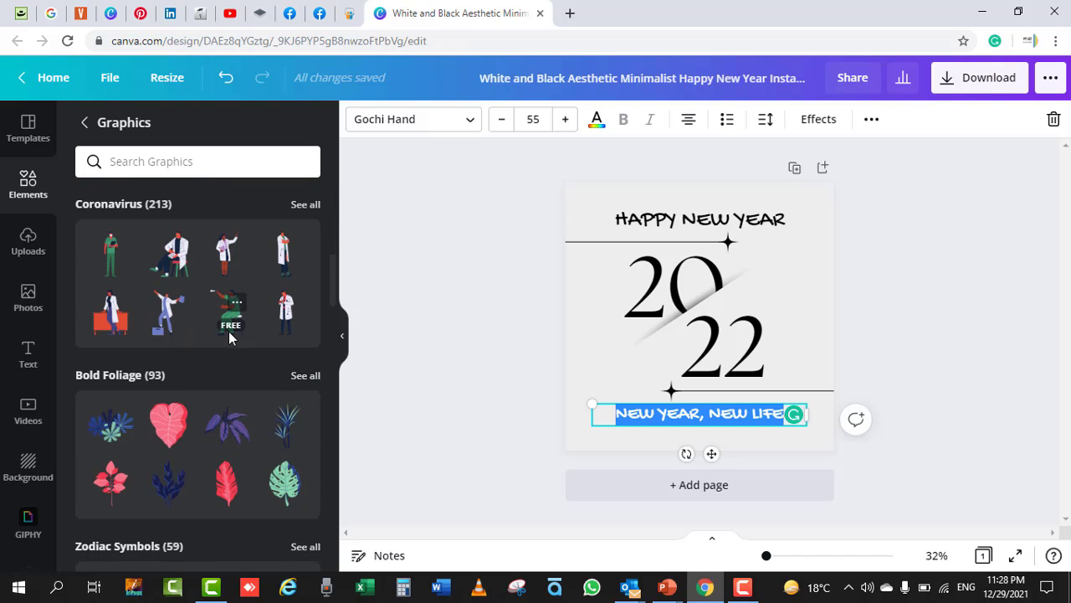
scroll(228, 332, "down", 2)
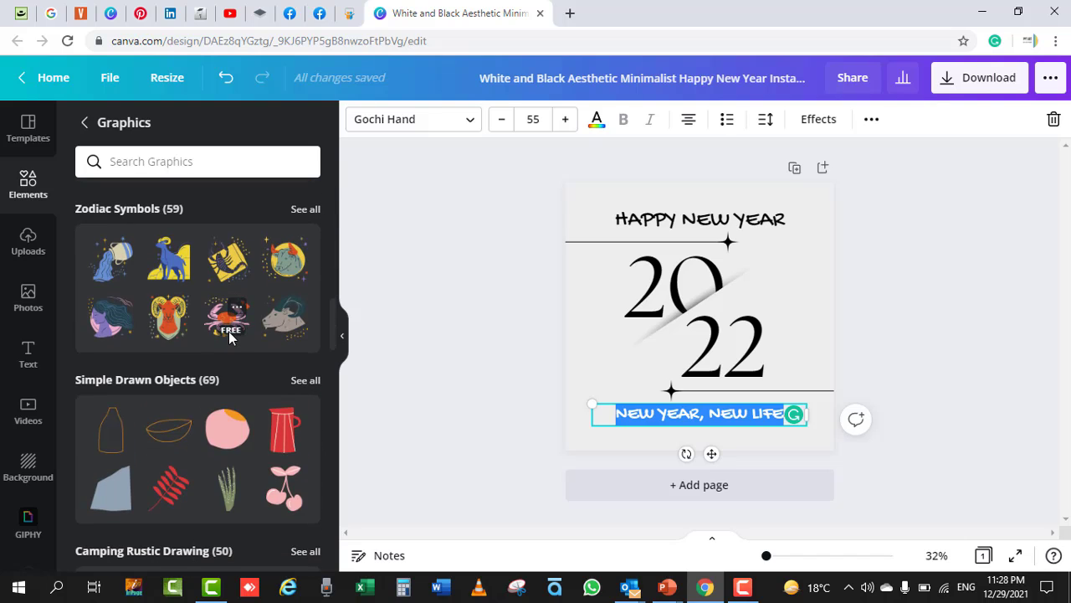
scroll(228, 332, "down", 2)
scroll(229, 332, "down", 2)
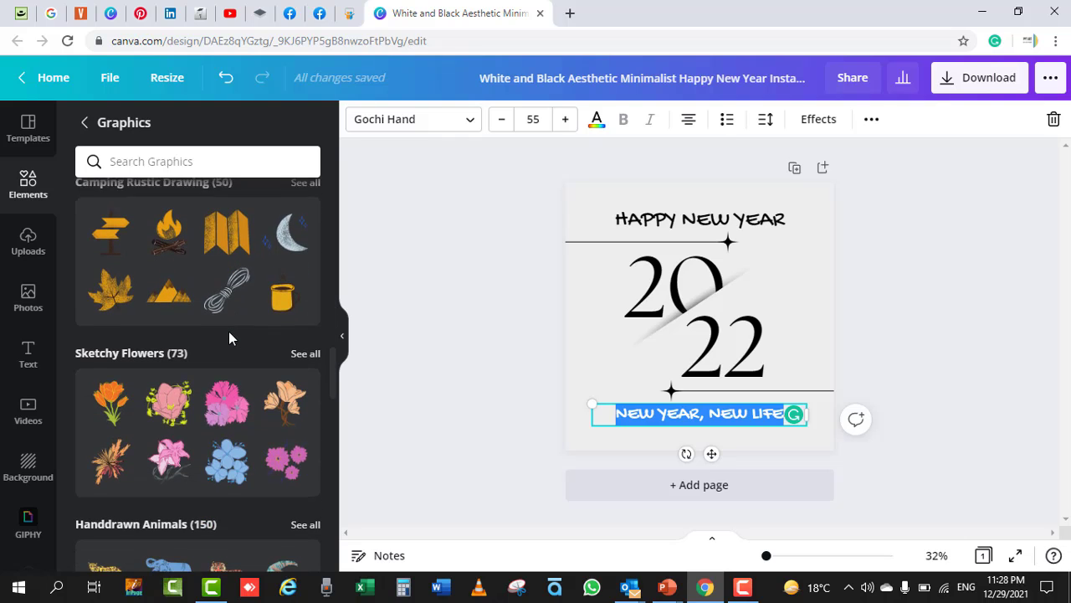
scroll(229, 331, "down", 2)
scroll(228, 331, "down", 4)
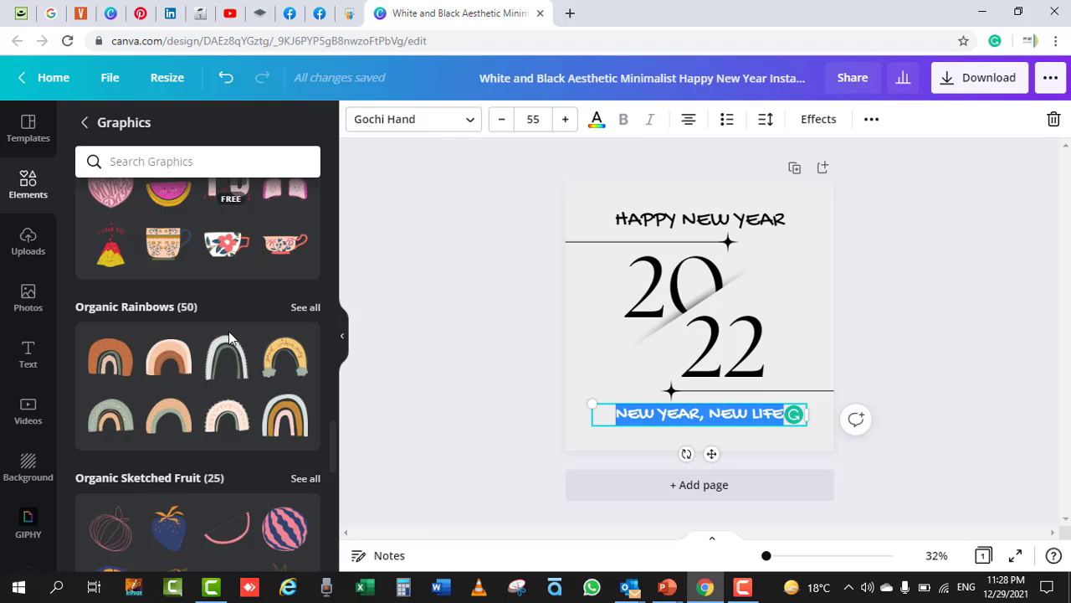
scroll(228, 332, "down", 2)
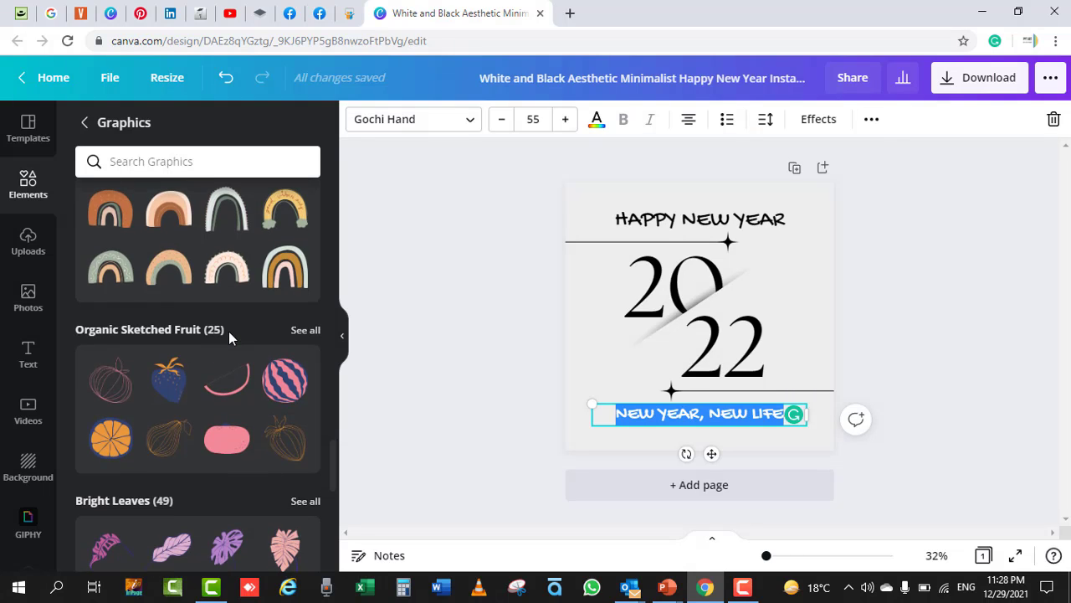
scroll(229, 331, "down", 2)
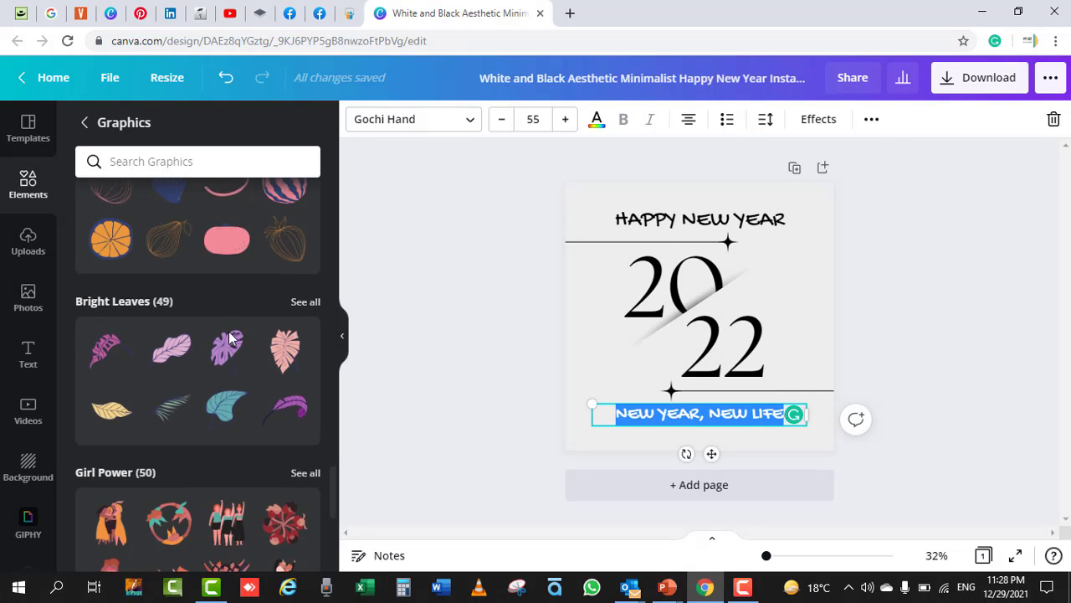
left_click(276, 412)
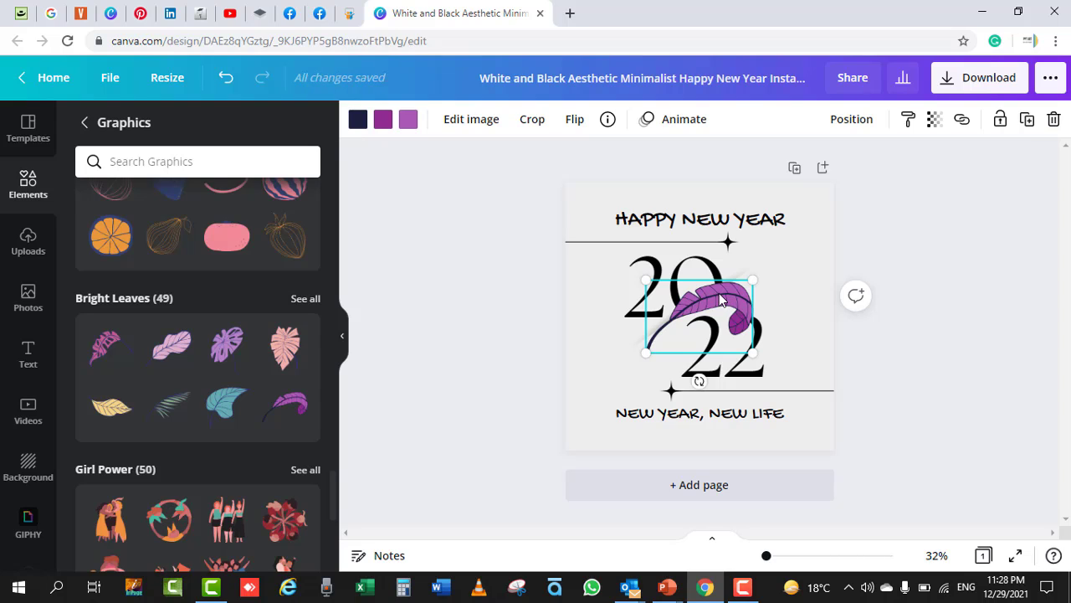
Shrink the purple leaf and place it at the end of the "NEW YEAR, NEW LIFE" line, then deselect it.
left_click_drag(719, 293, 795, 274)
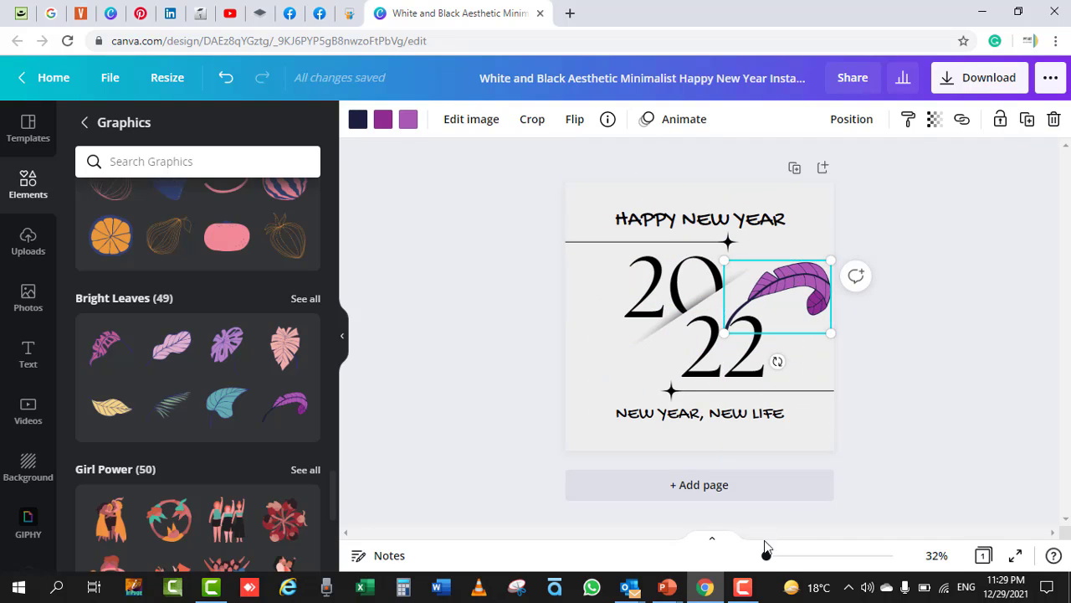
left_click_drag(768, 557, 769, 556)
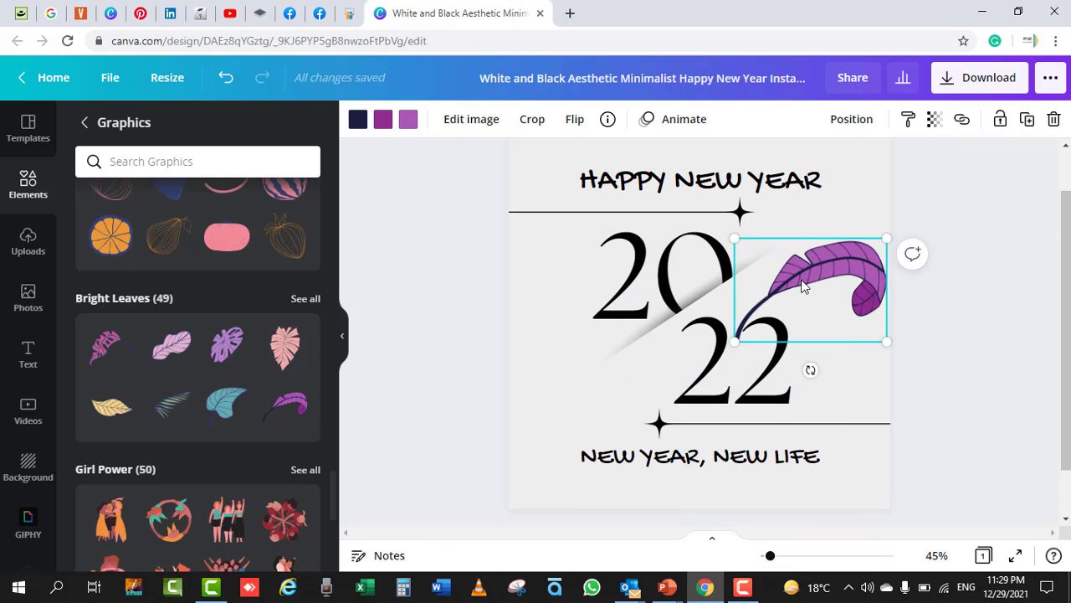
left_click_drag(731, 237, 831, 466)
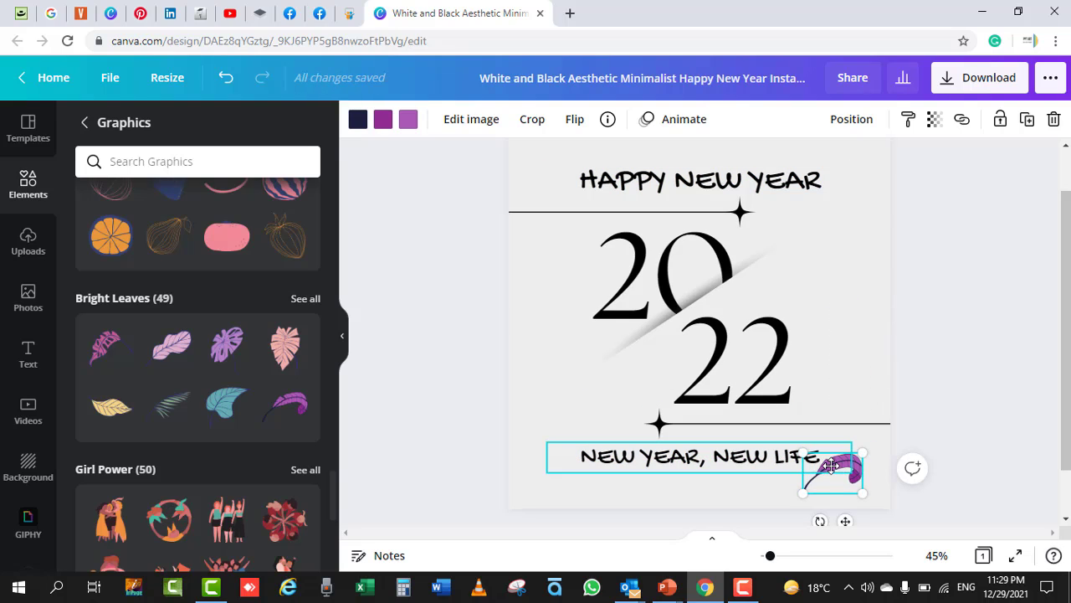
left_click(475, 355)
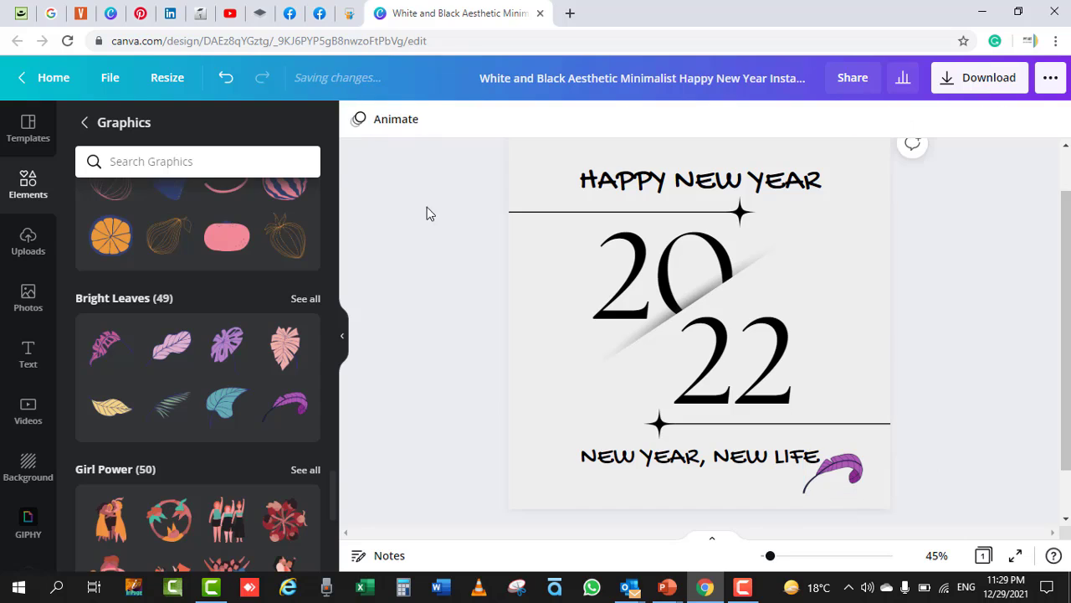
View the uploaded images and the file picker for uploading media, and close the picker without choosing a file.
left_click(31, 240)
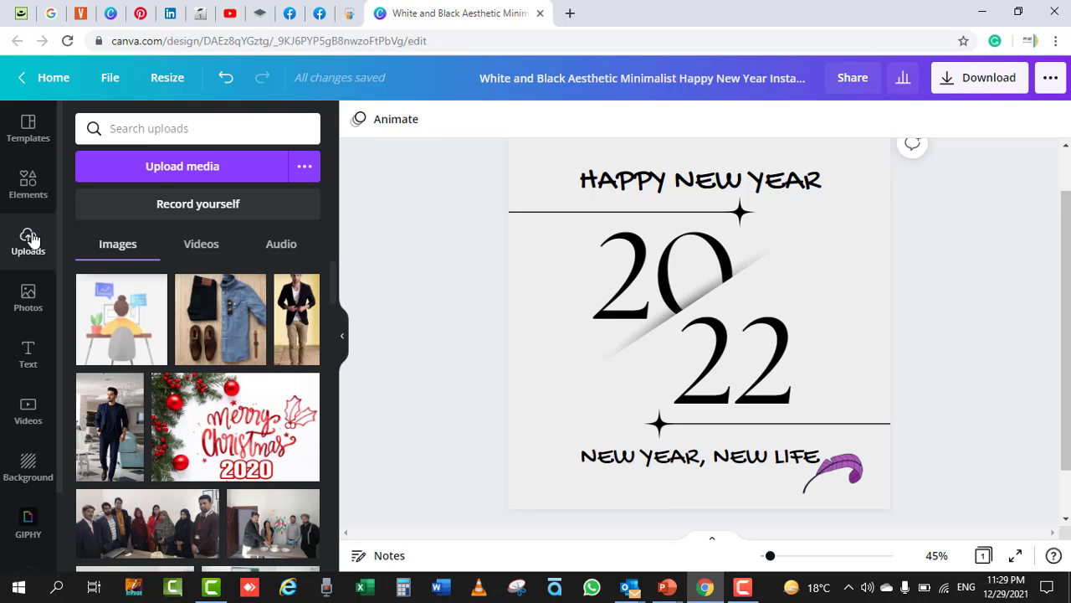
left_click(181, 173)
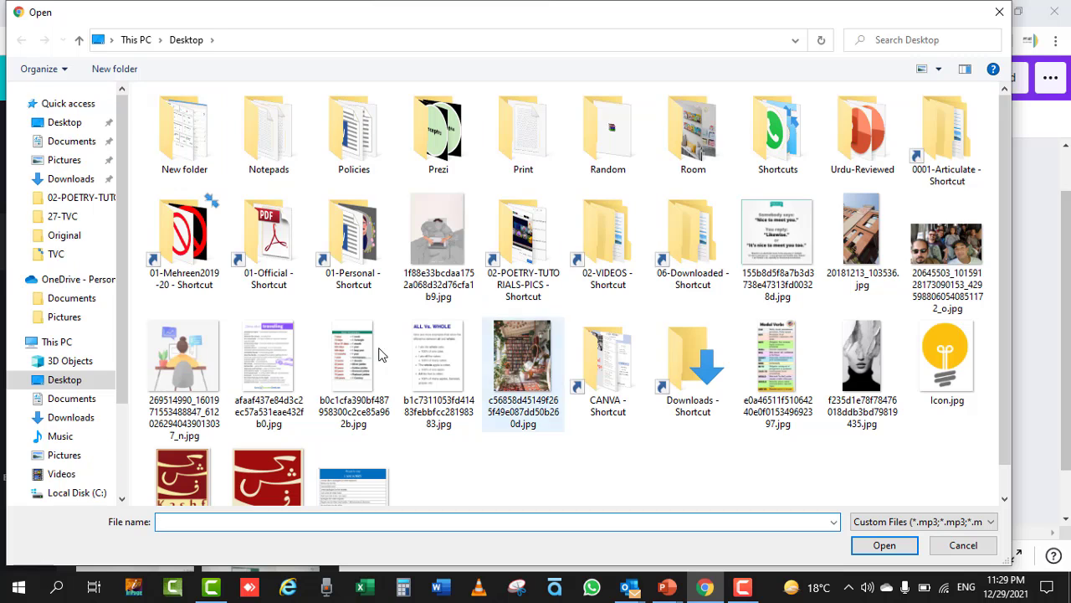
left_click(962, 545)
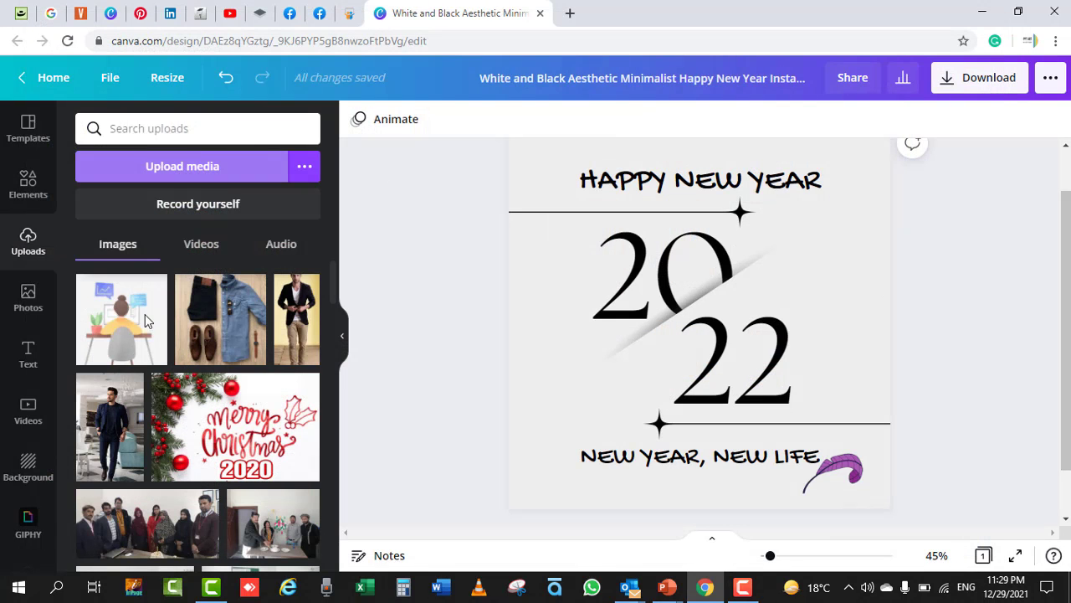
Open the photo library, check its search field and look through the trending photos.
left_click(40, 304)
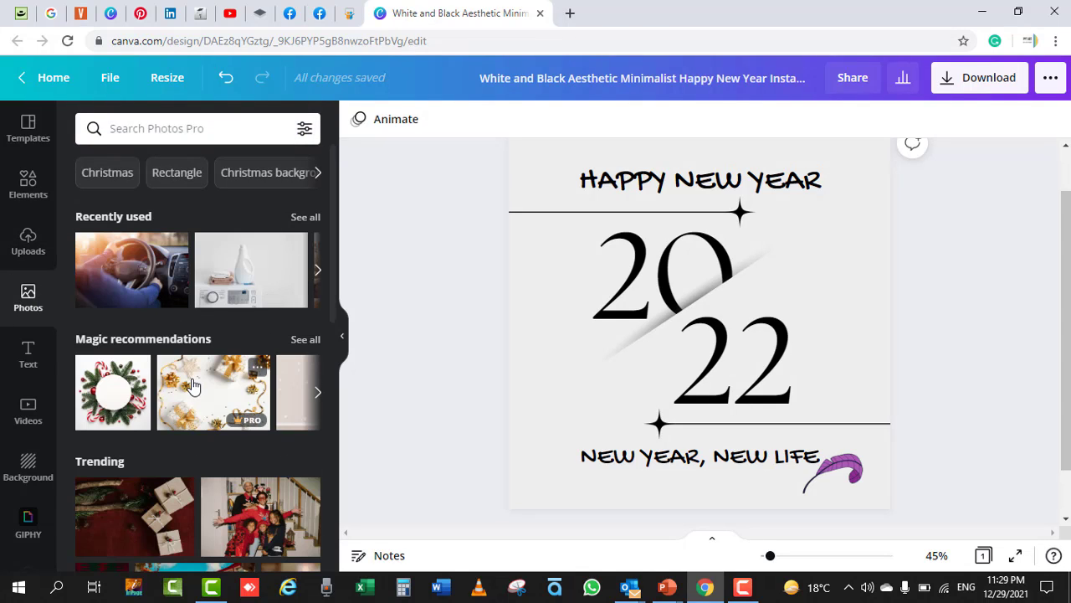
left_click(165, 130)
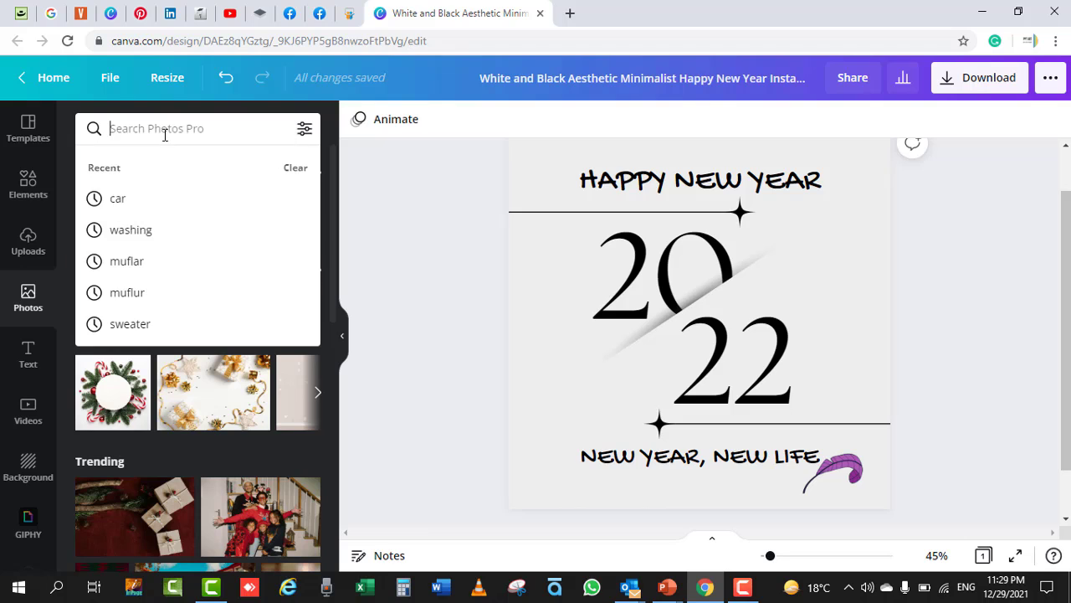
left_click(383, 249)
scroll(245, 378, "down", 3)
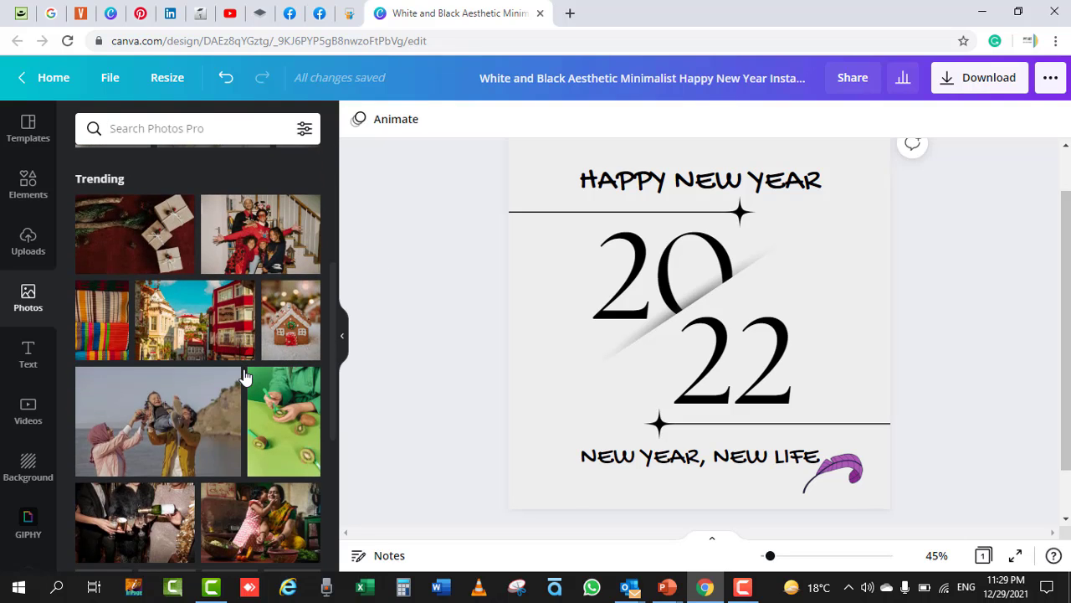
scroll(245, 379, "down", 3)
scroll(245, 378, "down", 2)
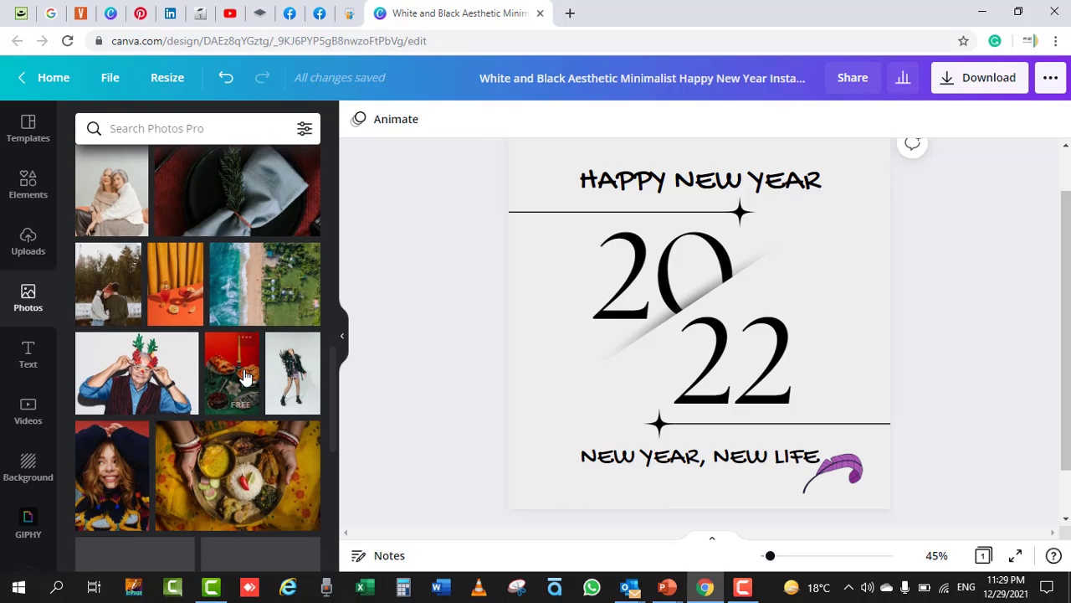
scroll(245, 379, "down", 4)
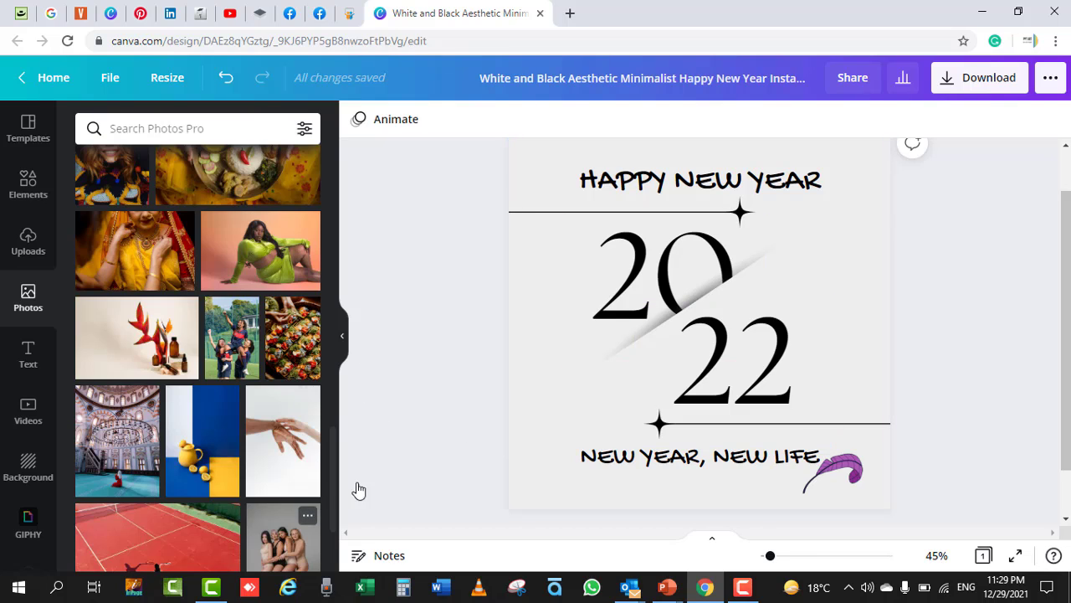
Try the photo of the yellow jug with lemons on the design, shift it aside and delete it.
left_click(215, 434)
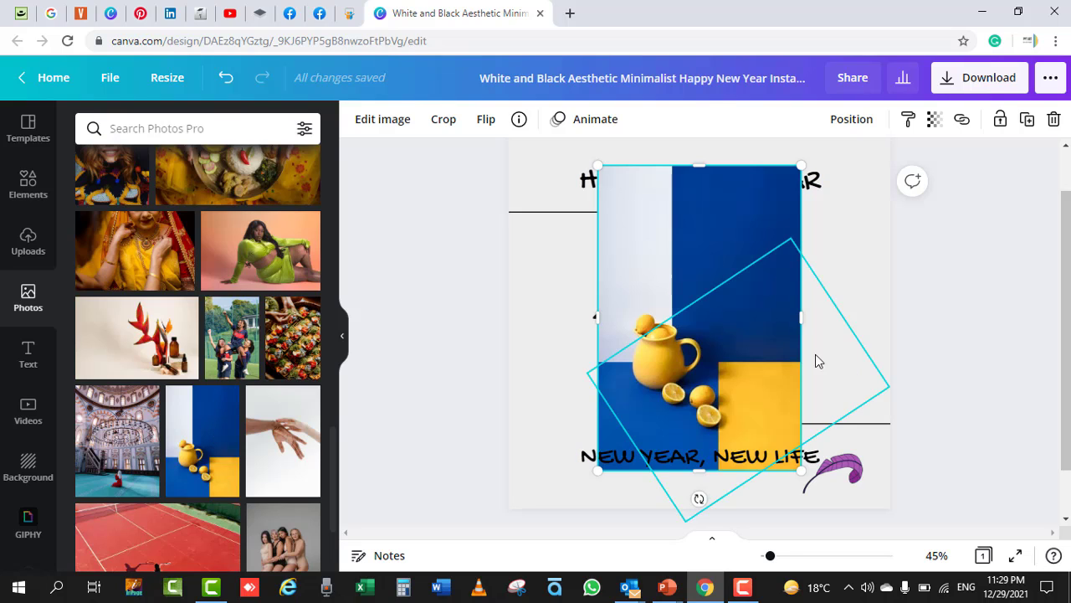
left_click_drag(736, 257, 669, 240)
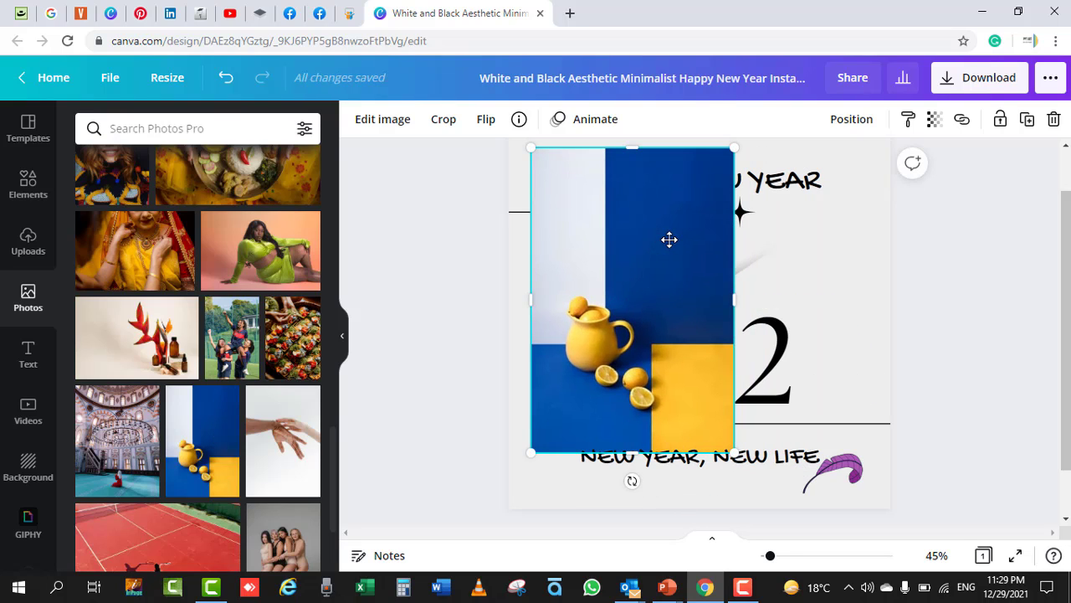
key("Delete")
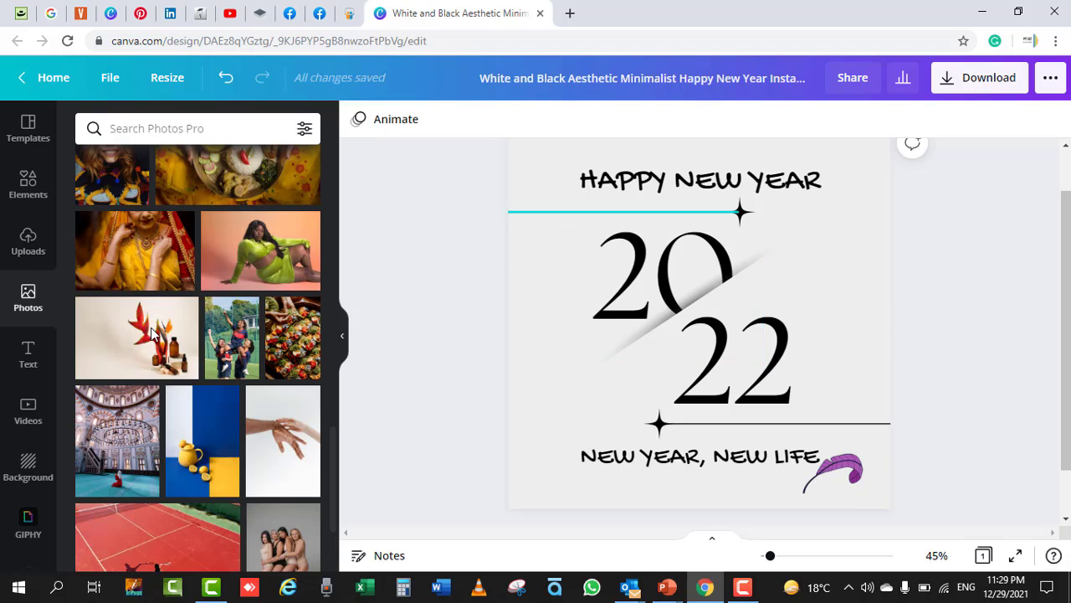
Open the text library and look through the recently used styles and font combinations.
left_click(27, 360)
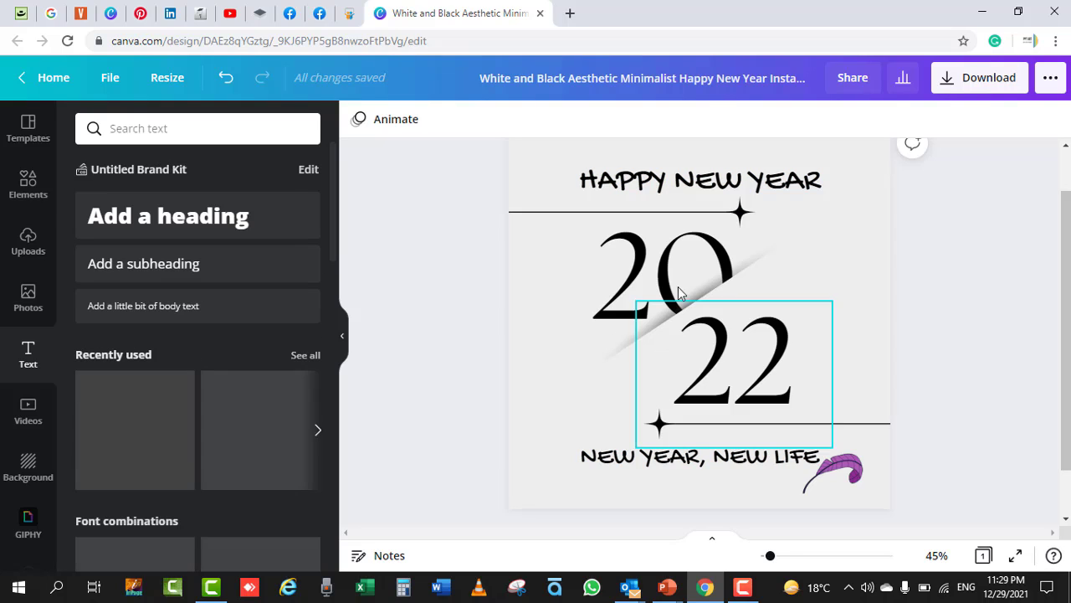
left_click(668, 198)
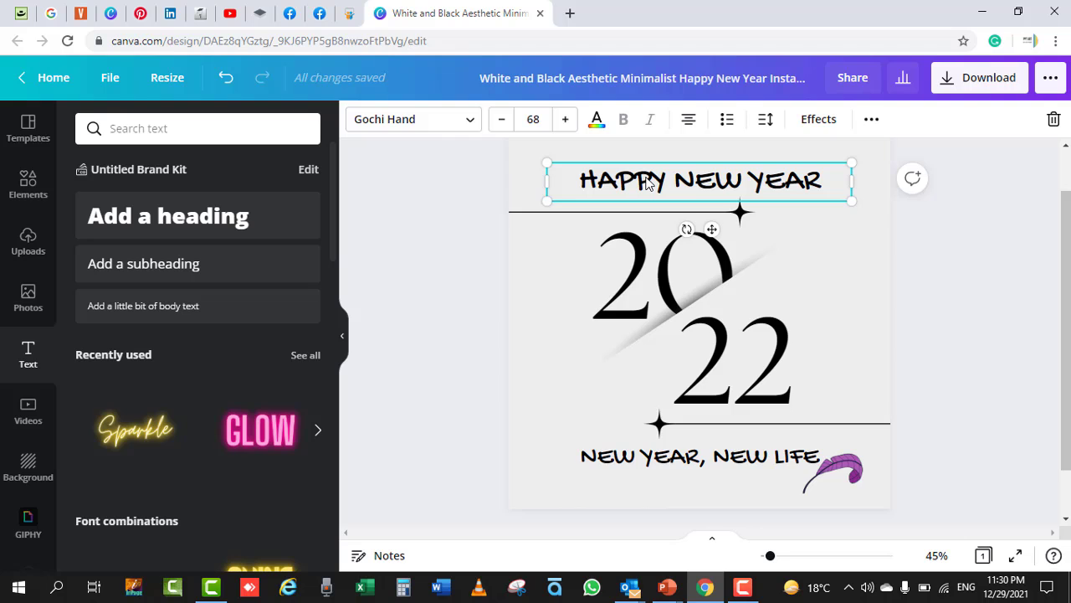
scroll(228, 382, "down", 2)
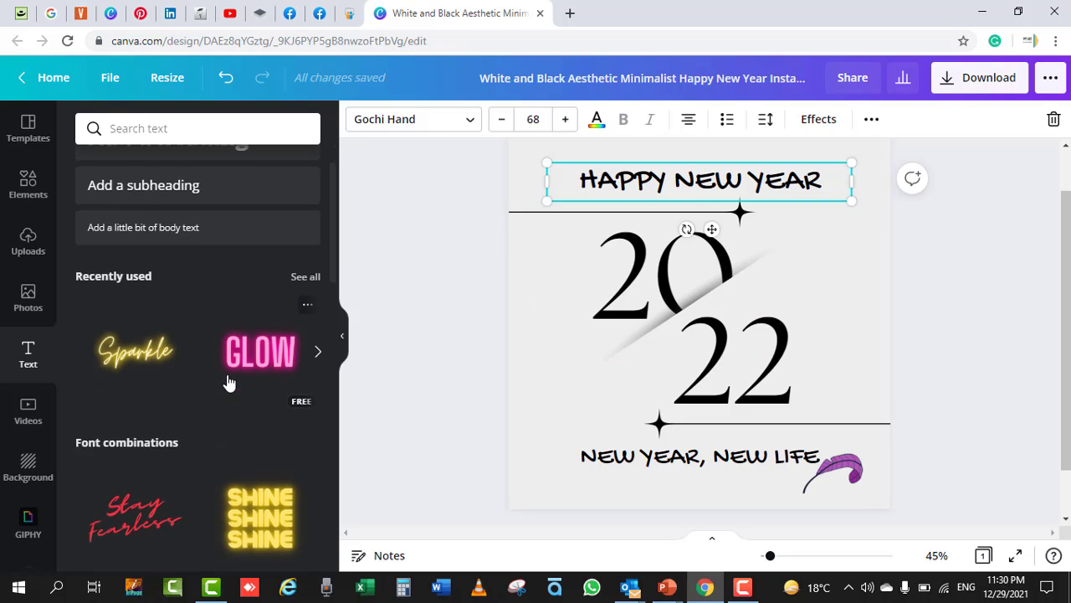
scroll(228, 382, "down", 6)
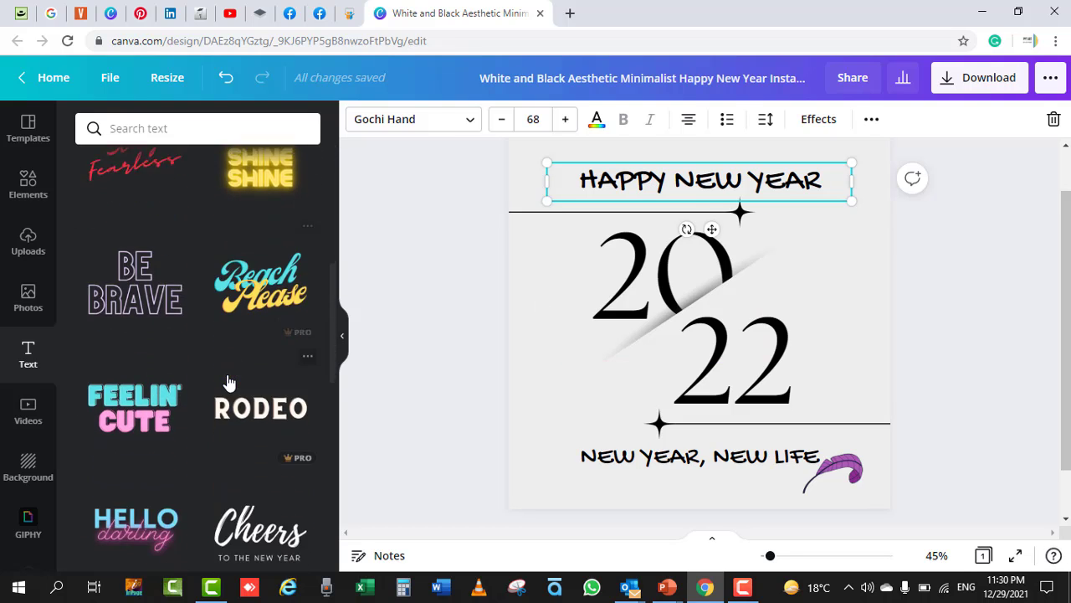
scroll(228, 382, "down", 5)
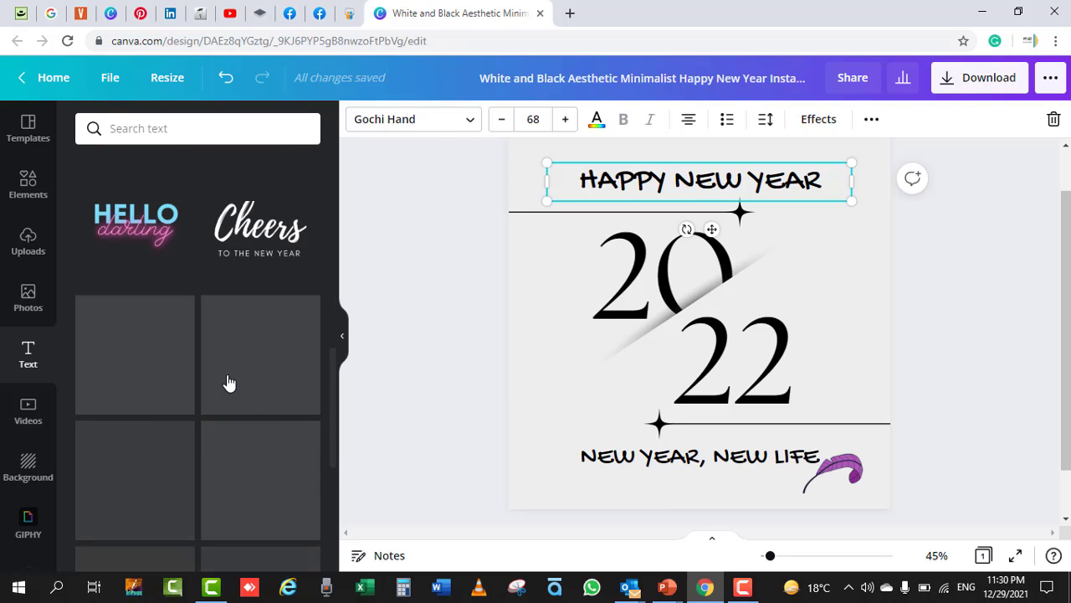
scroll(228, 382, "down", 4)
scroll(227, 382, "up", 18)
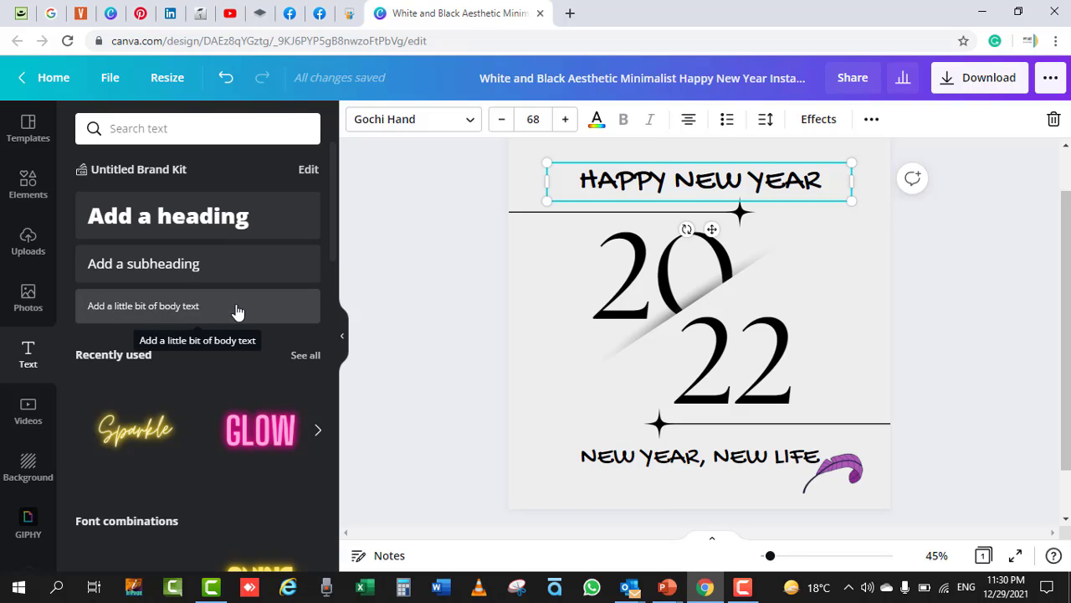
Try adding a heading text box to the design and undo the addition.
left_click(232, 225)
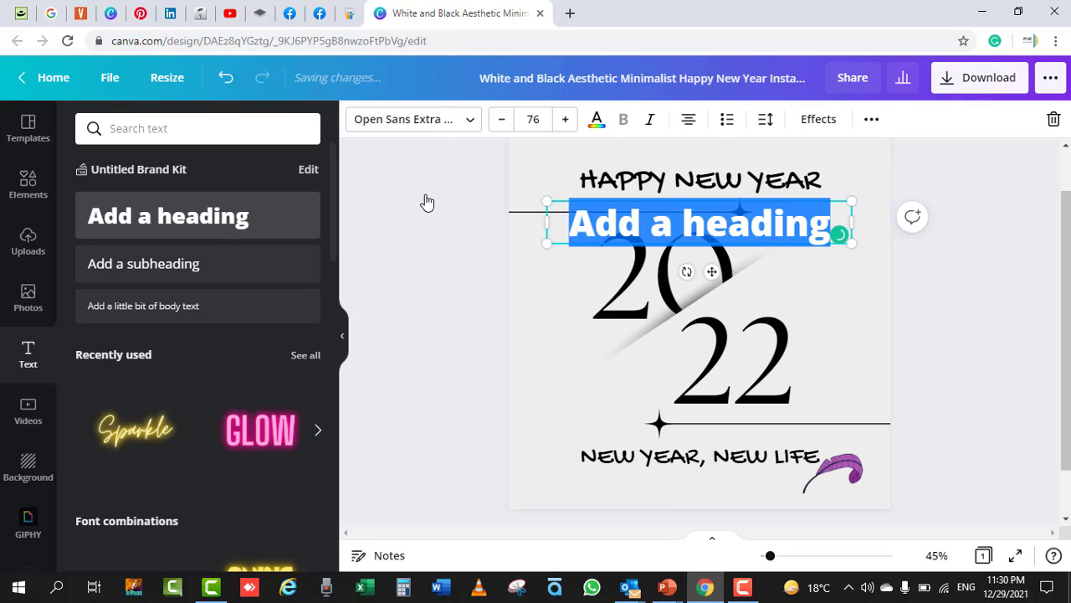
left_click(682, 231)
double_click(682, 233)
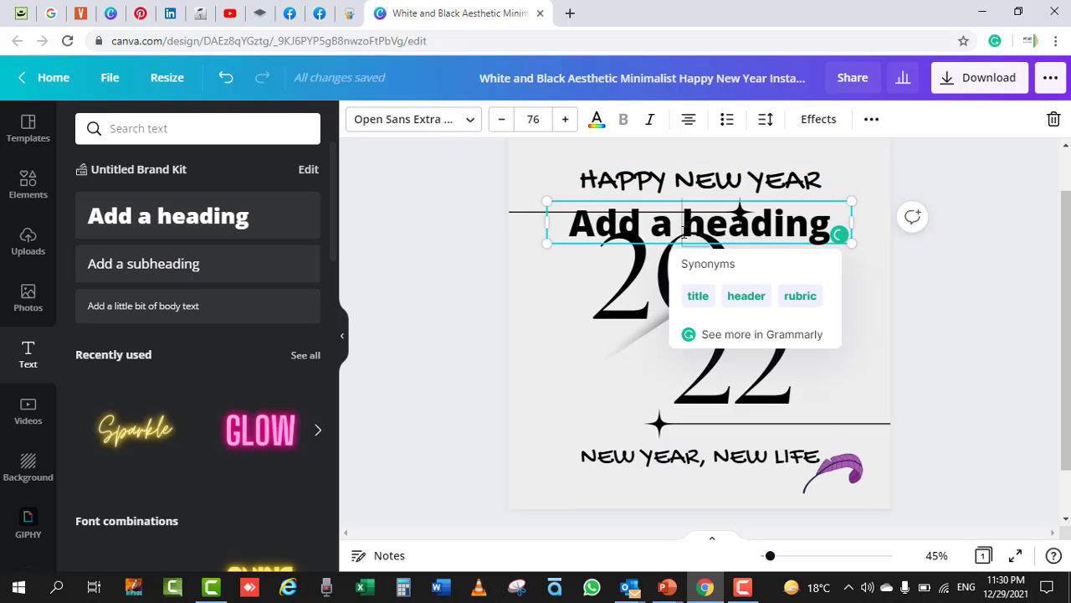
key("ctrl+z")
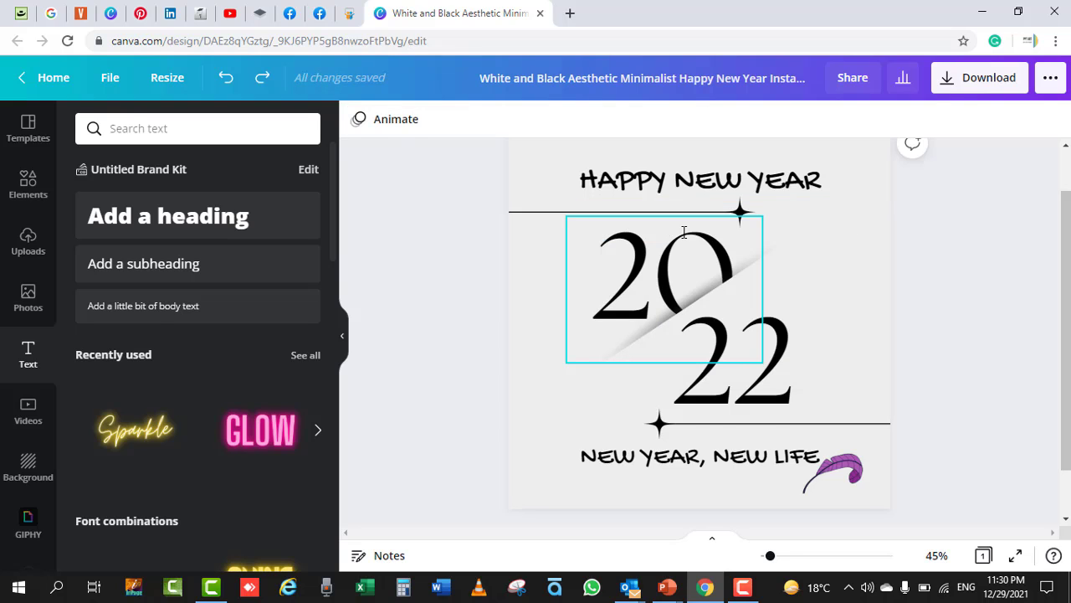
Open the video library and look through its categories, from Aerial Shots and Nature to Fashion, Plants and Food.
left_click(27, 410)
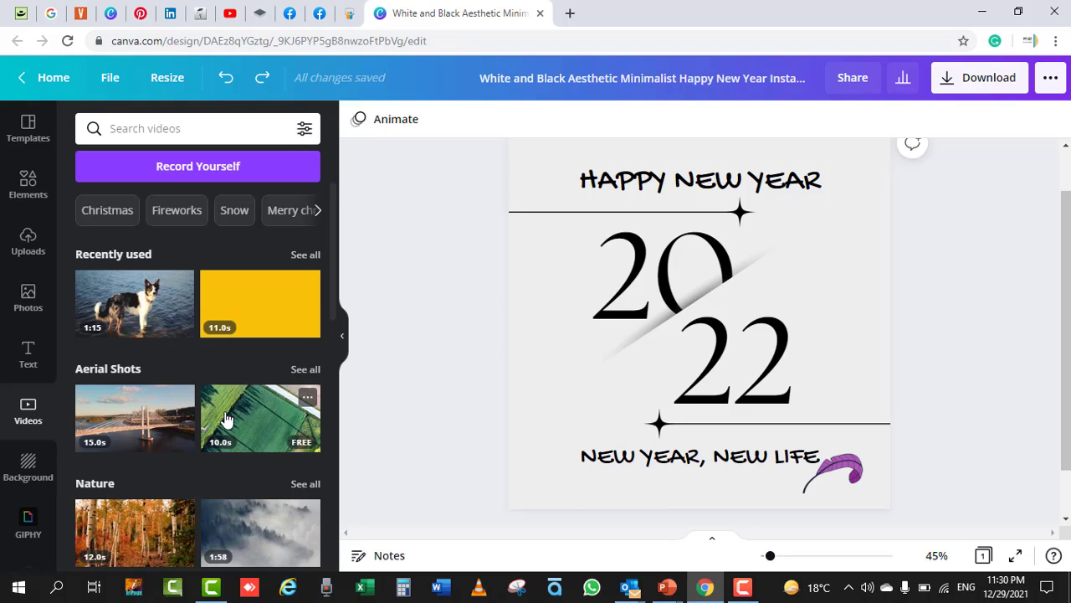
scroll(224, 422, "down", 3)
scroll(224, 419, "down", 5)
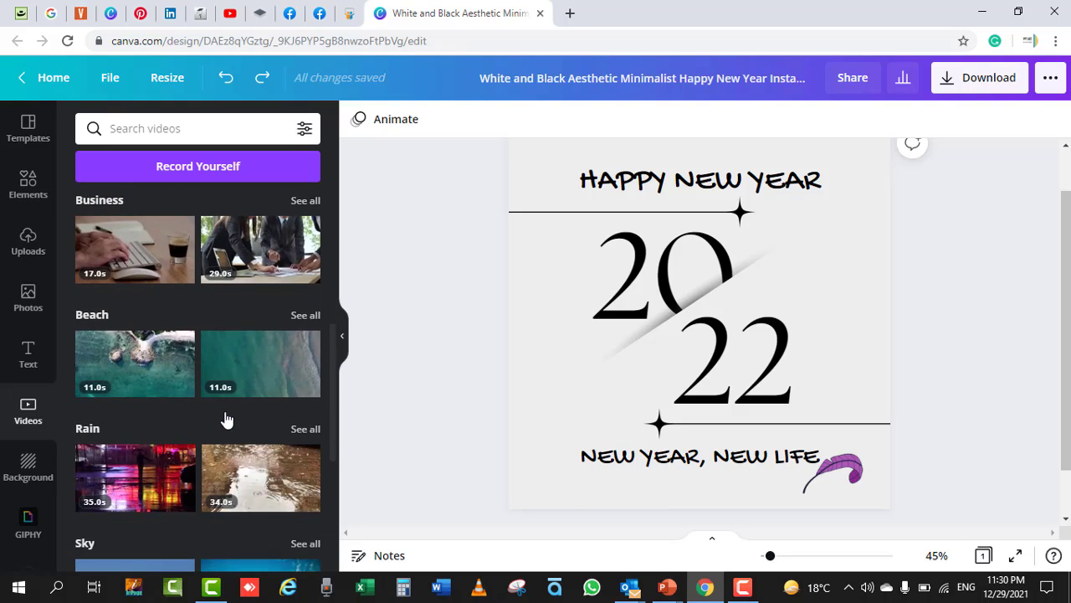
scroll(224, 418, "down", 3)
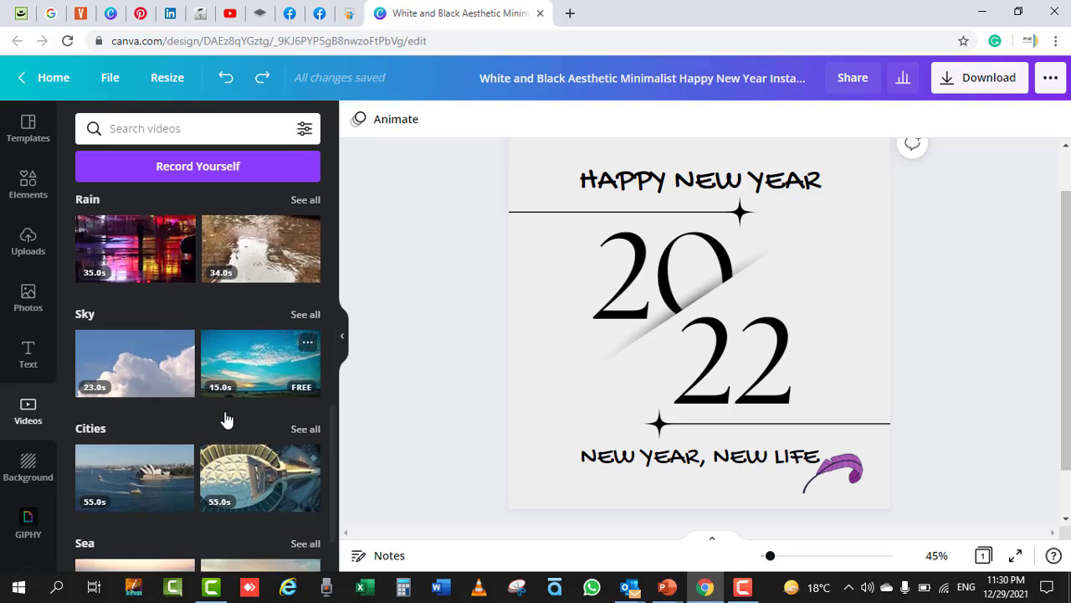
scroll(226, 418, "down", 3)
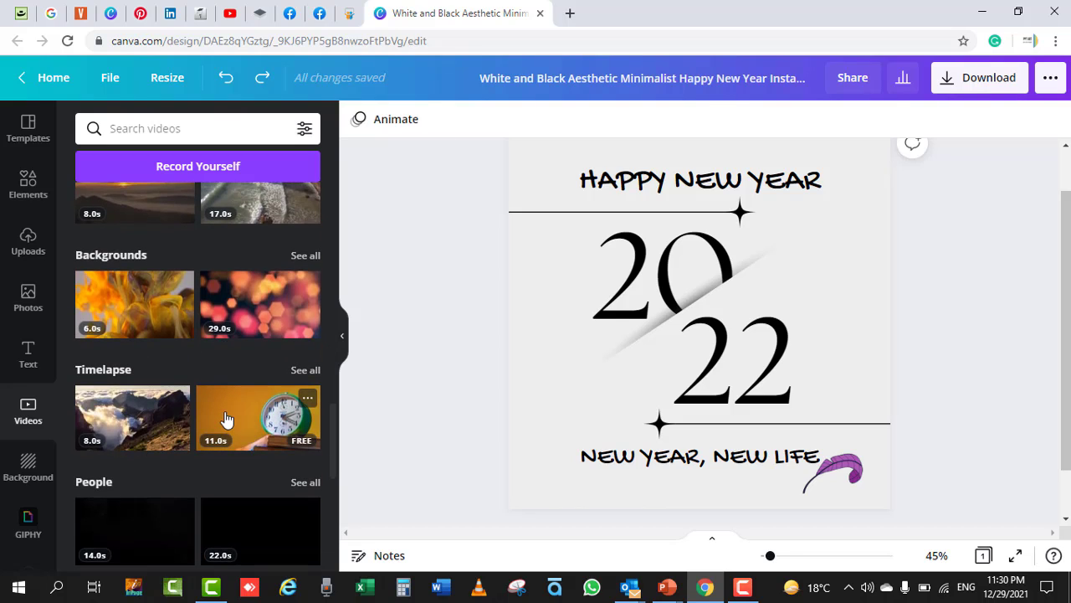
scroll(225, 418, "down", 1)
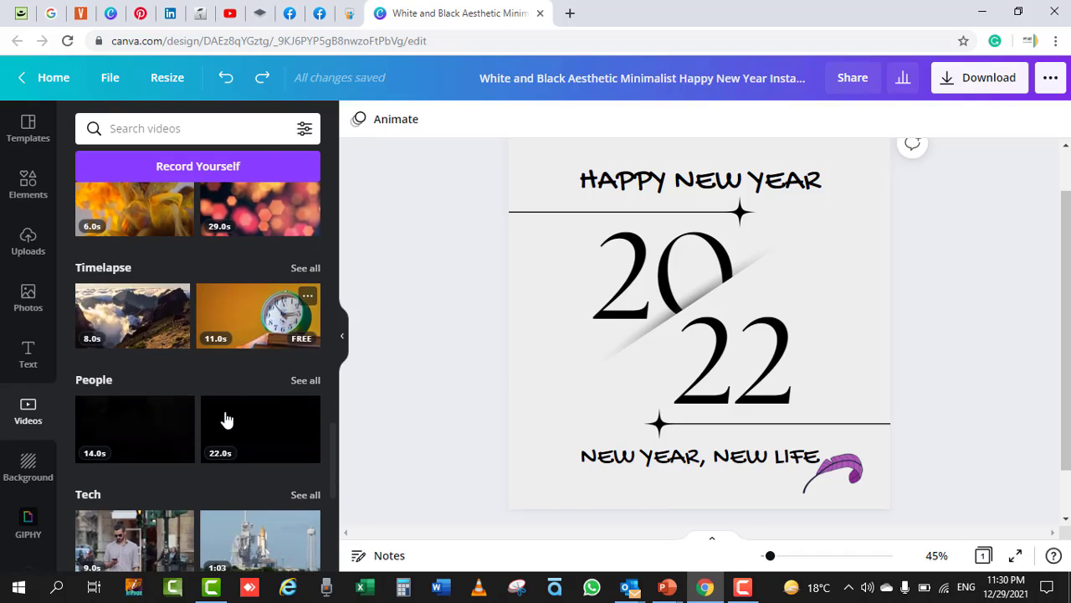
scroll(224, 419, "down", 2)
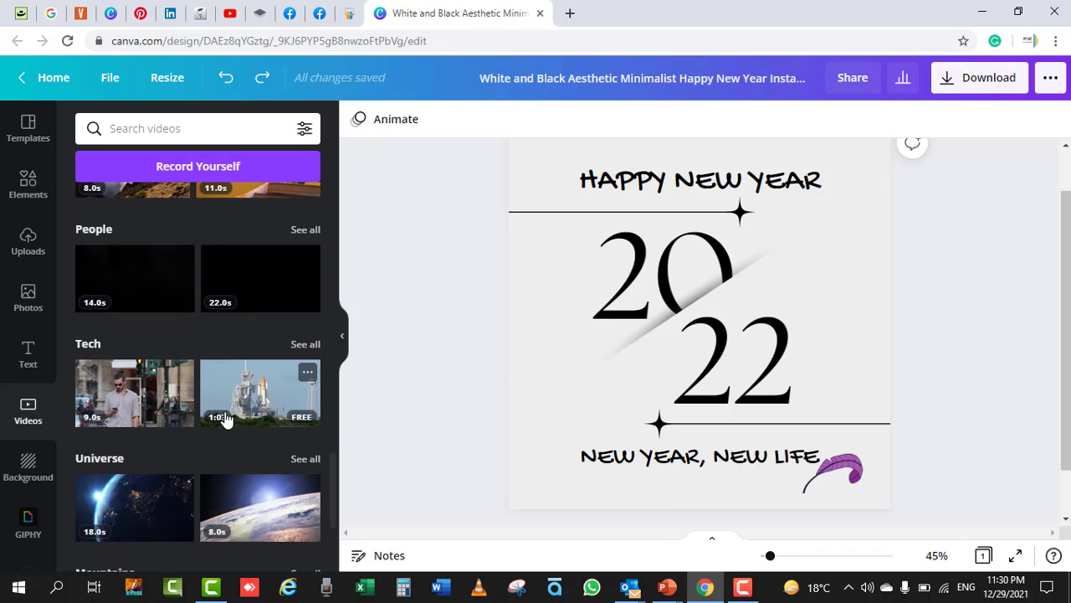
scroll(224, 418, "down", 2)
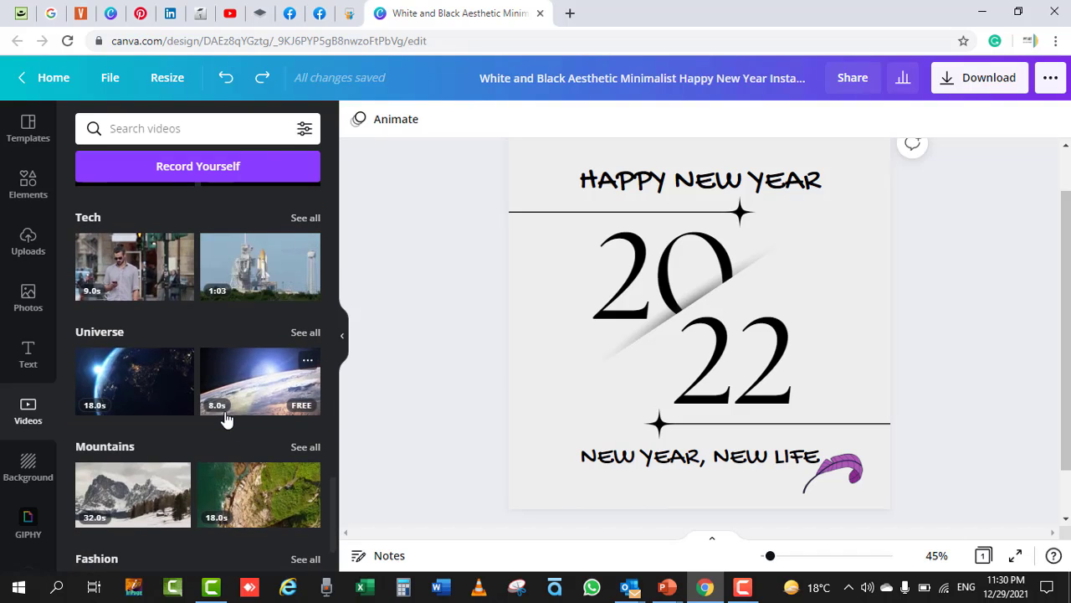
scroll(225, 418, "down", 2)
scroll(224, 418, "down", 2)
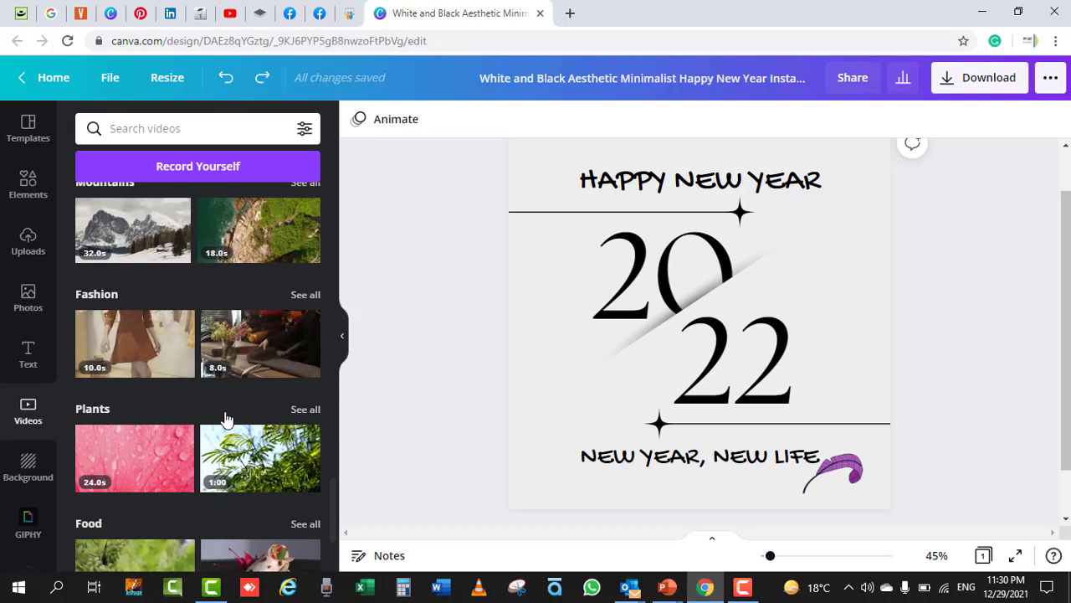
Apply the Flowers background with pink blossoms scattered around a white centre to the page and deselect it.
left_click(26, 478)
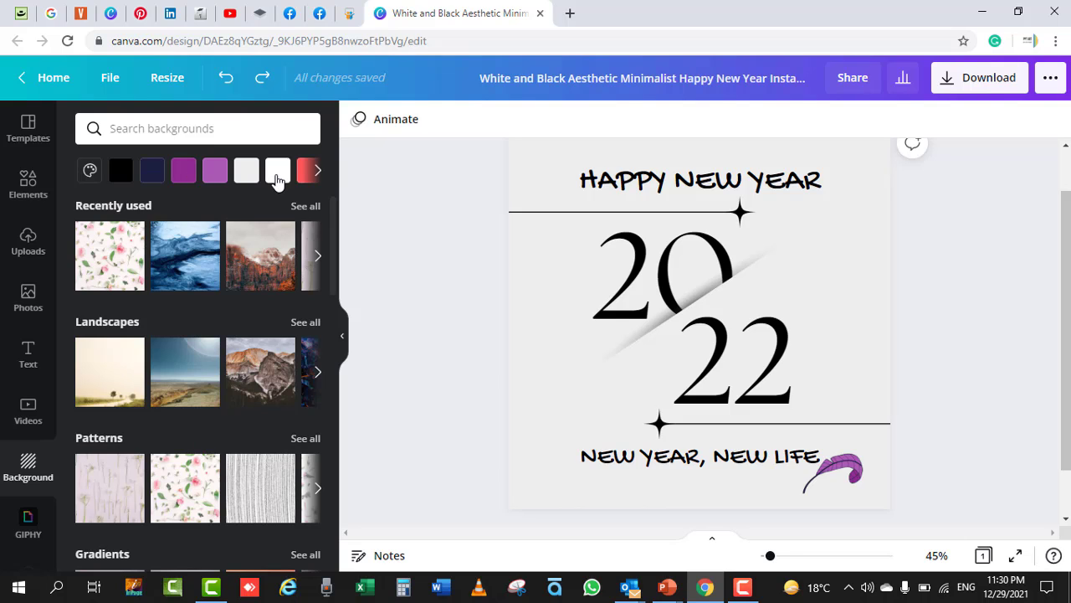
scroll(221, 346, "down", 1)
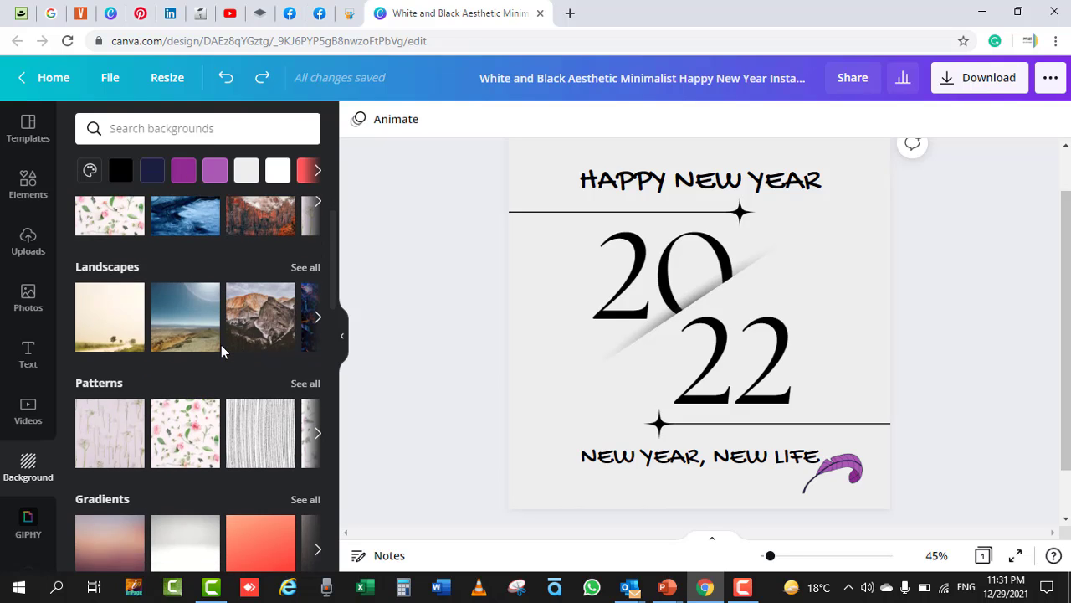
scroll(221, 346, "up", 1)
scroll(221, 345, "down", 4)
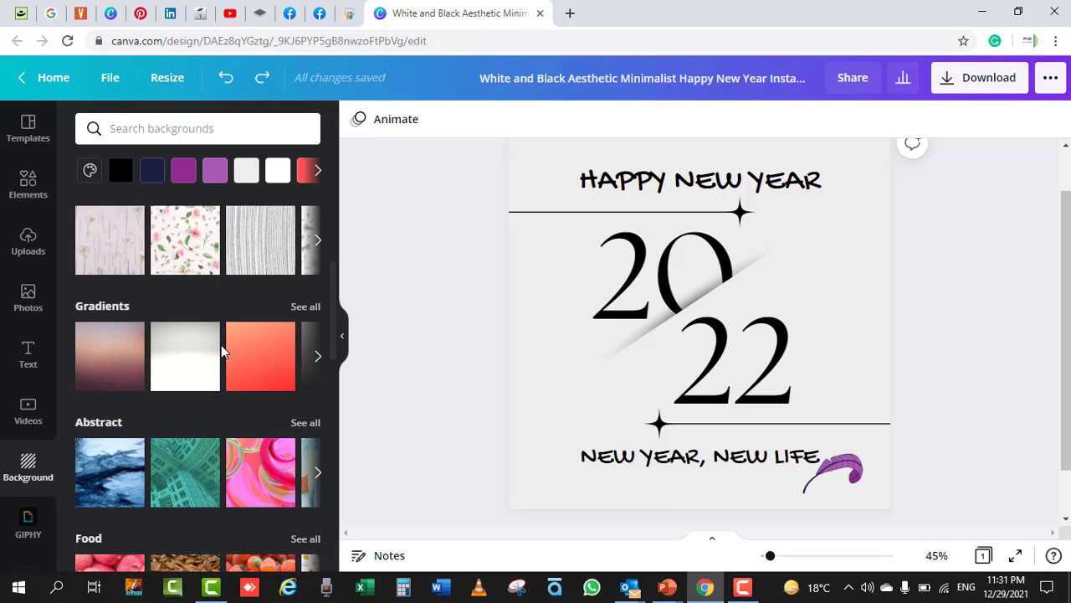
scroll(221, 345, "down", 2)
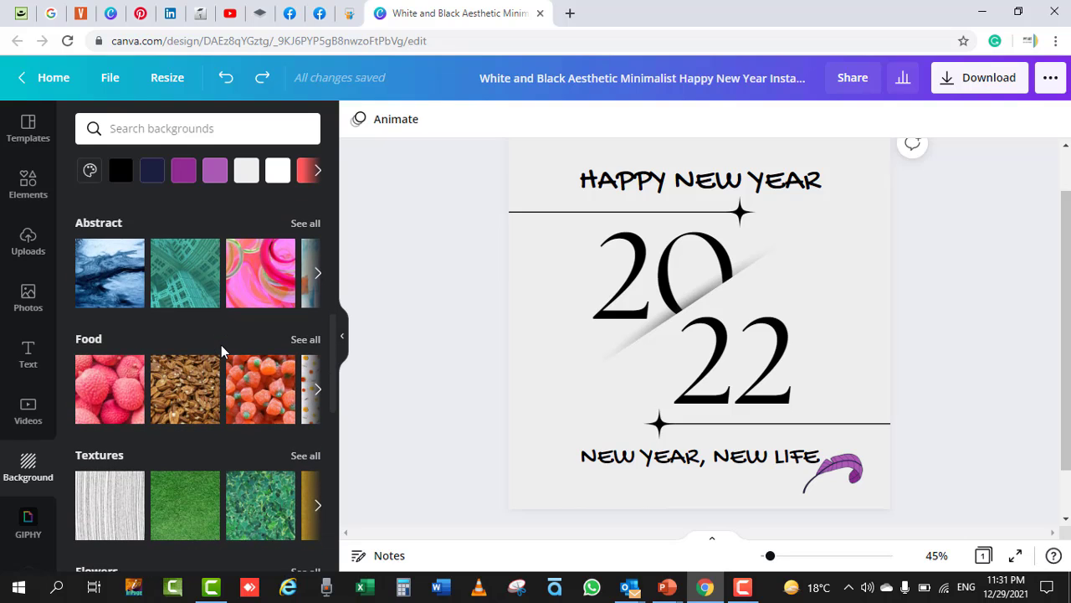
scroll(221, 345, "down", 10)
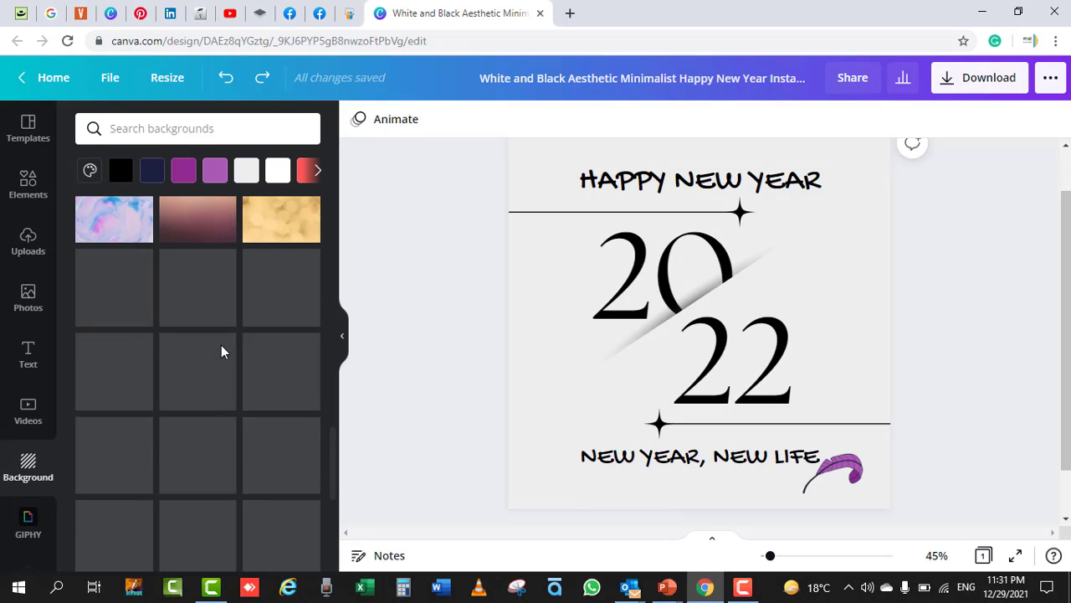
scroll(221, 345, "up", 6)
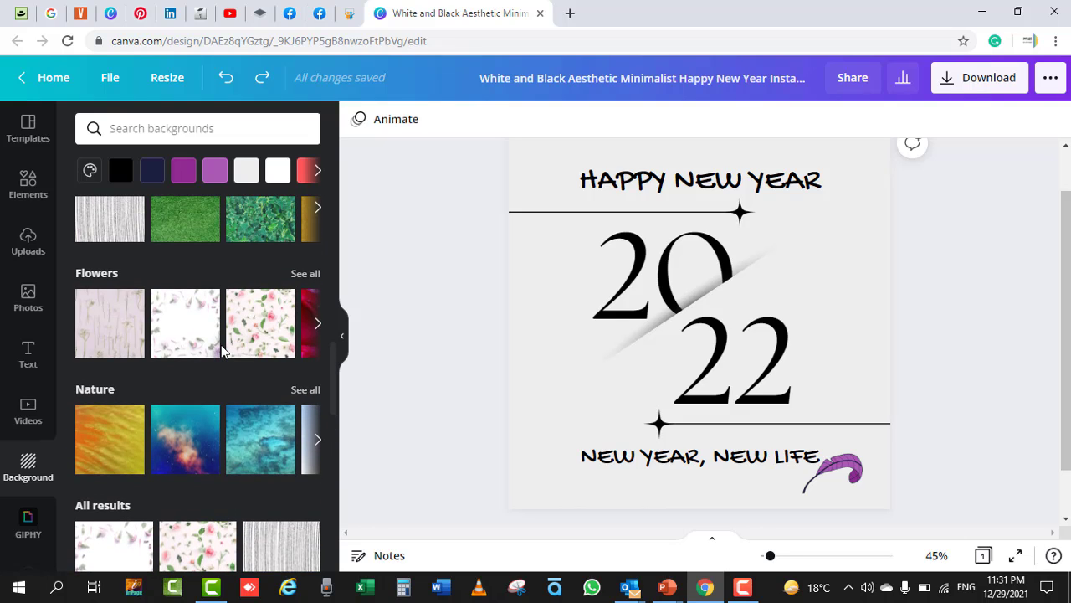
left_click(204, 340)
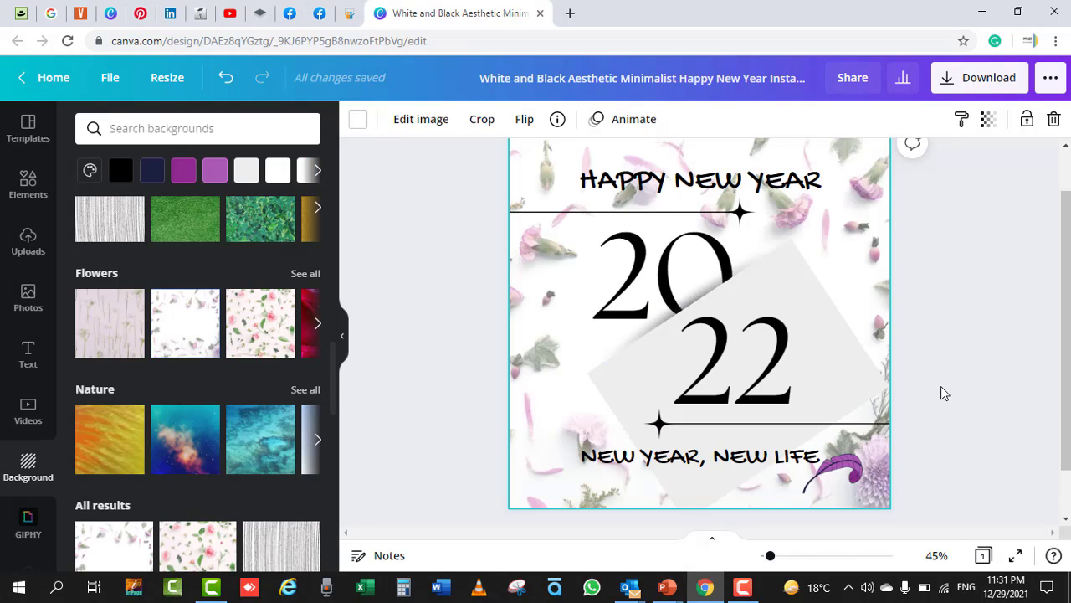
scroll(941, 386, "up", 1)
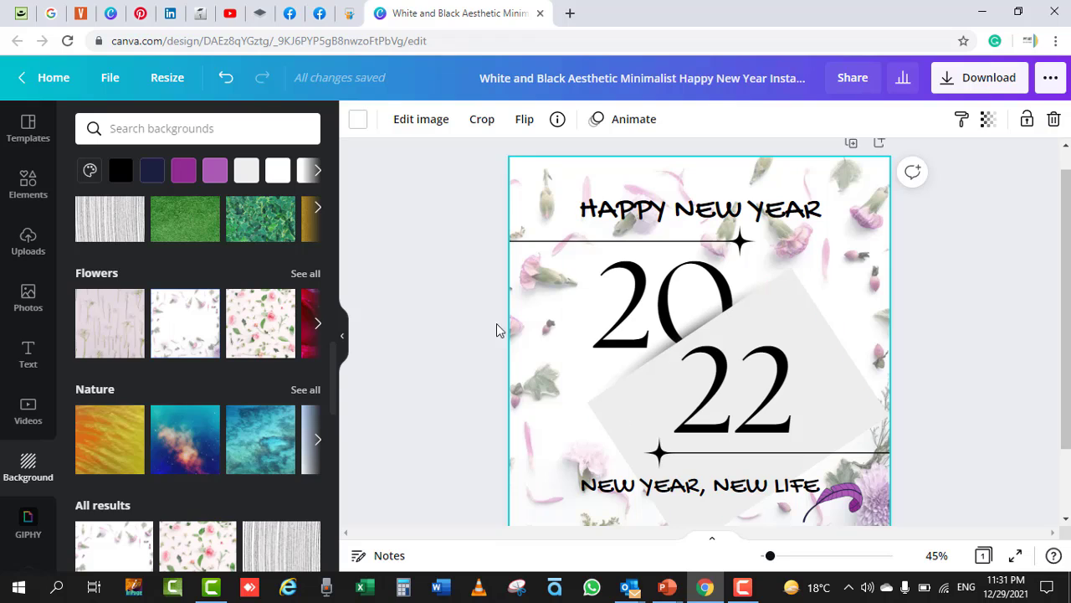
left_click(448, 323)
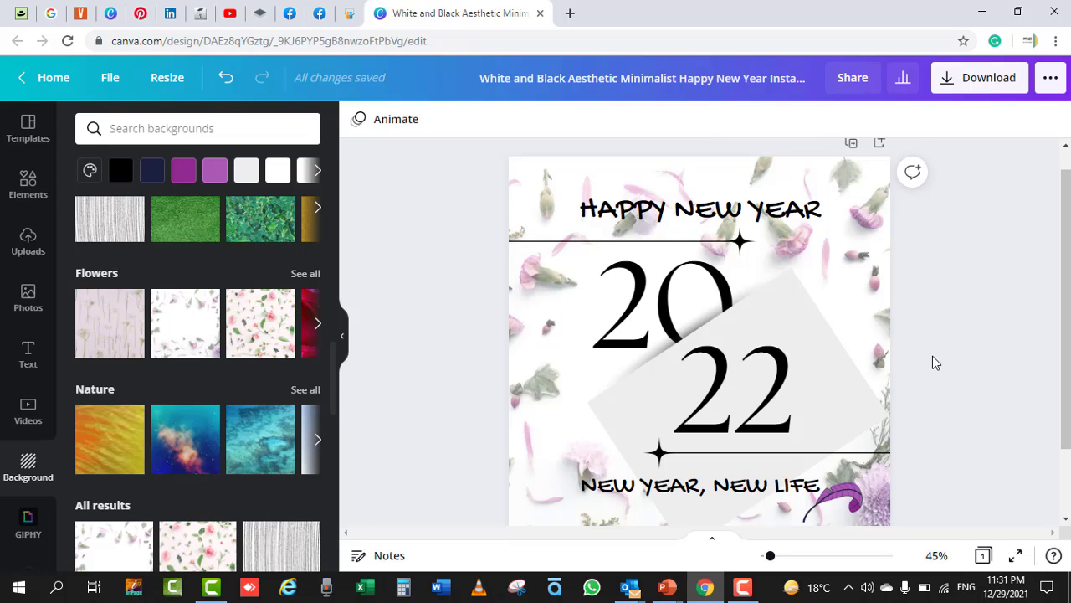
scroll(932, 356, "down", 1)
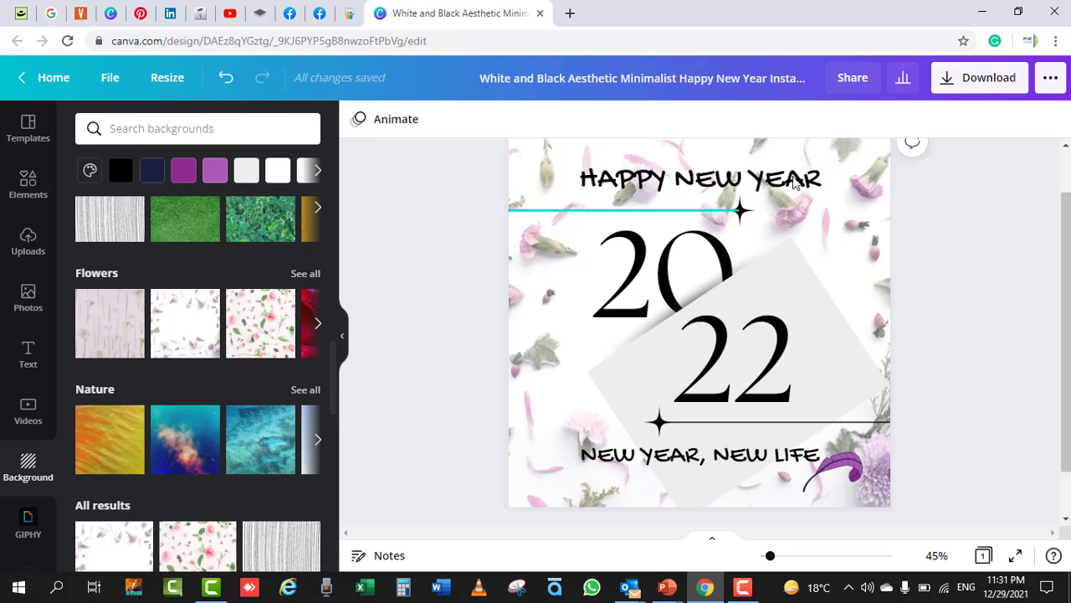
scroll(962, 305, "up", 1)
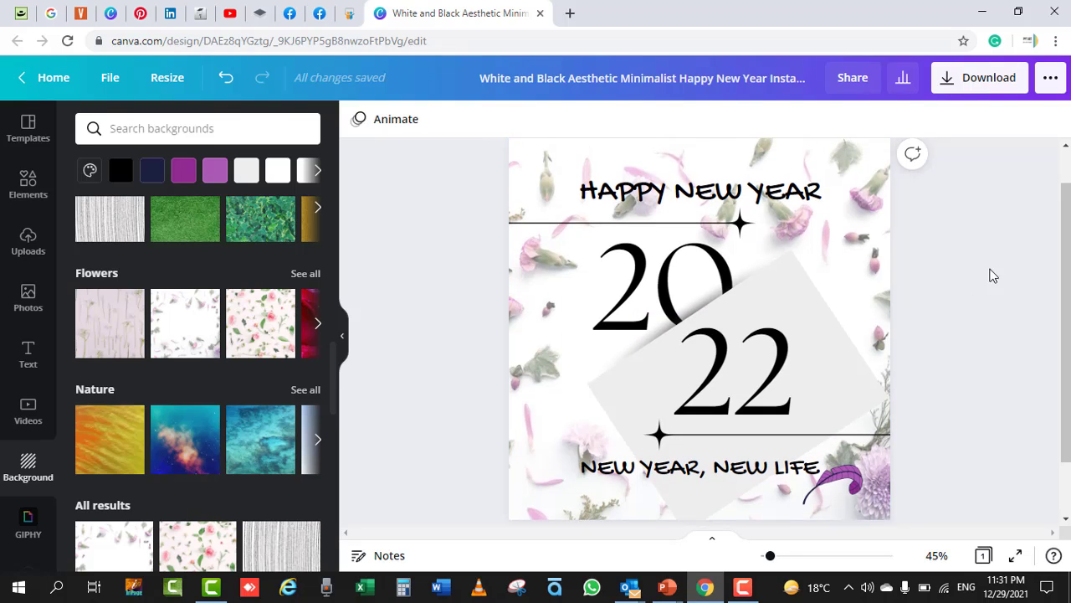
Download the design as a PNG at size 1, 1080 × 1080 px.
left_click(968, 90)
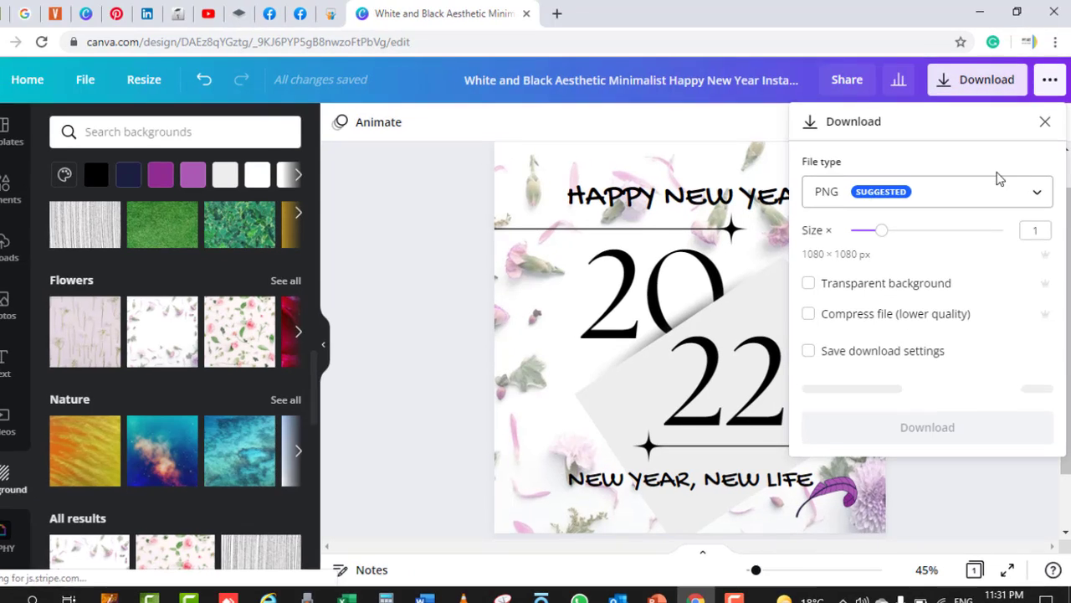
left_click(1036, 192)
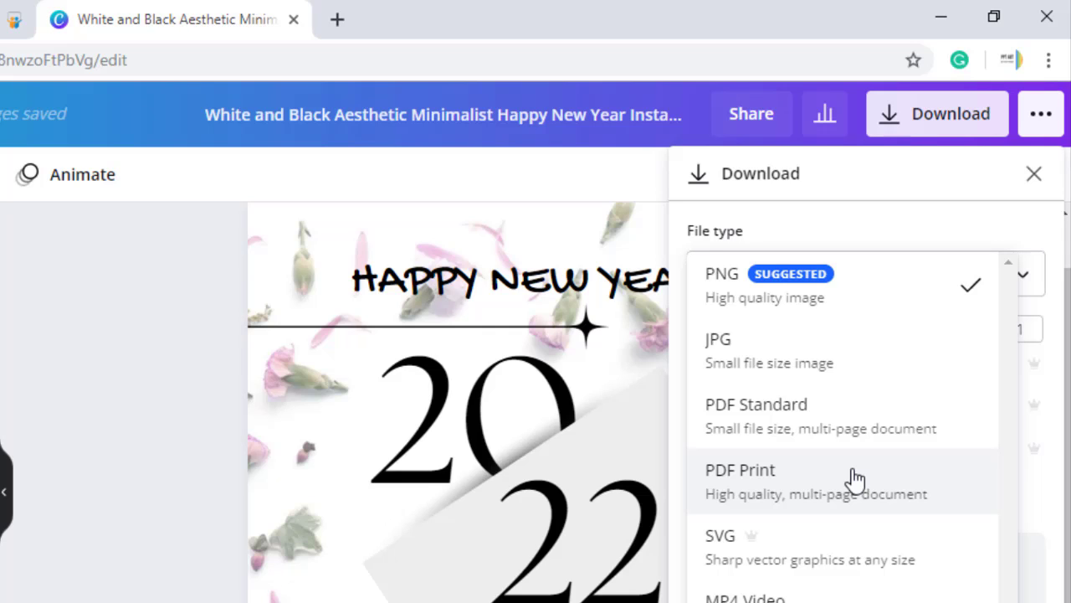
left_click(790, 308)
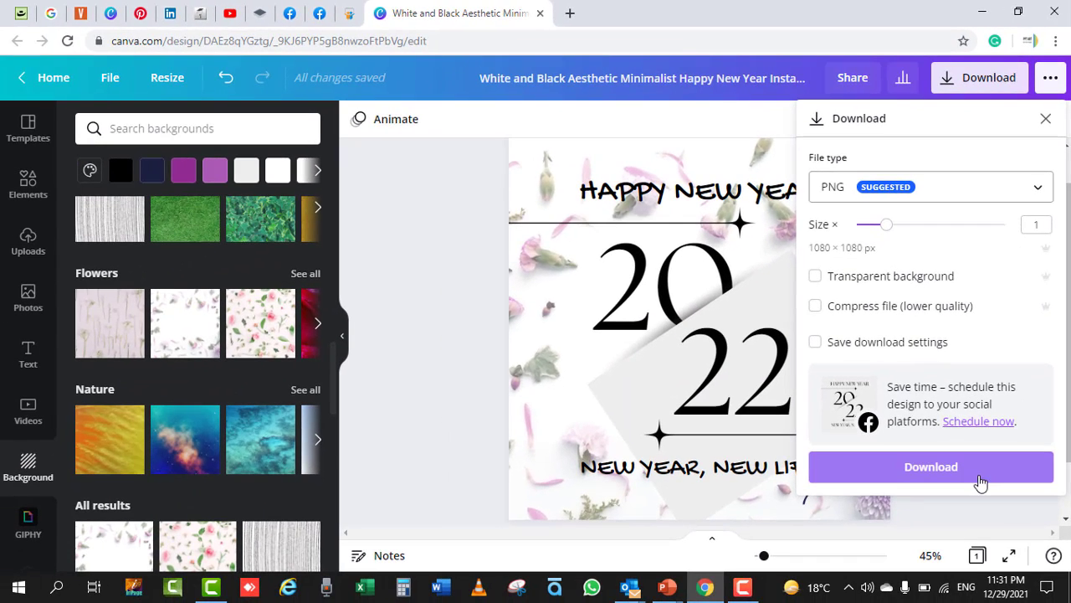
left_click(946, 477)
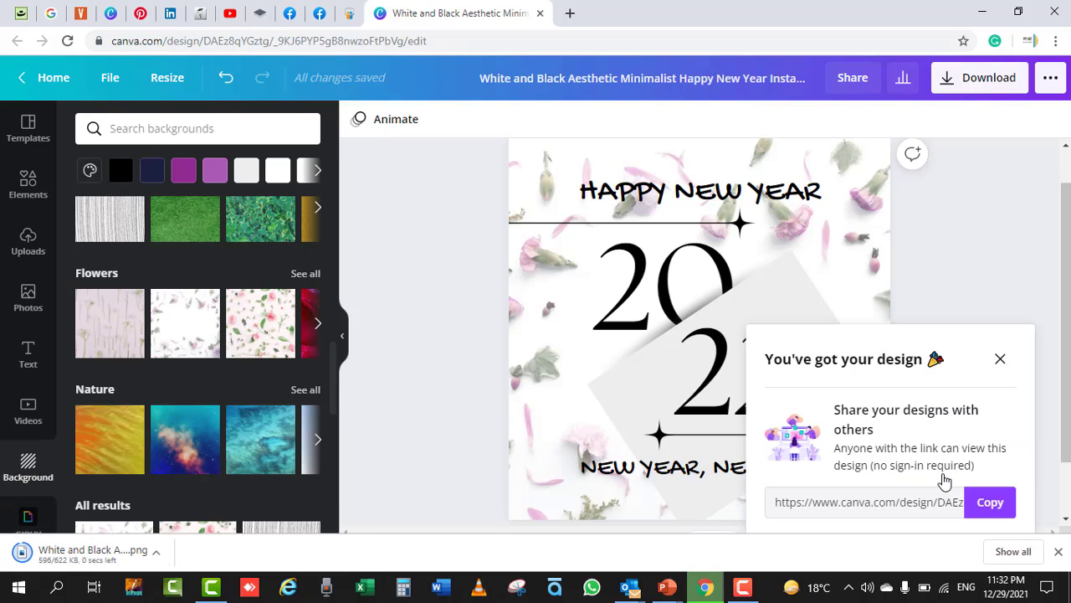
View the downloaded PNG from the Downloads folder, close the image, minimize the folder and switch back to Chrome.
key("super+d")
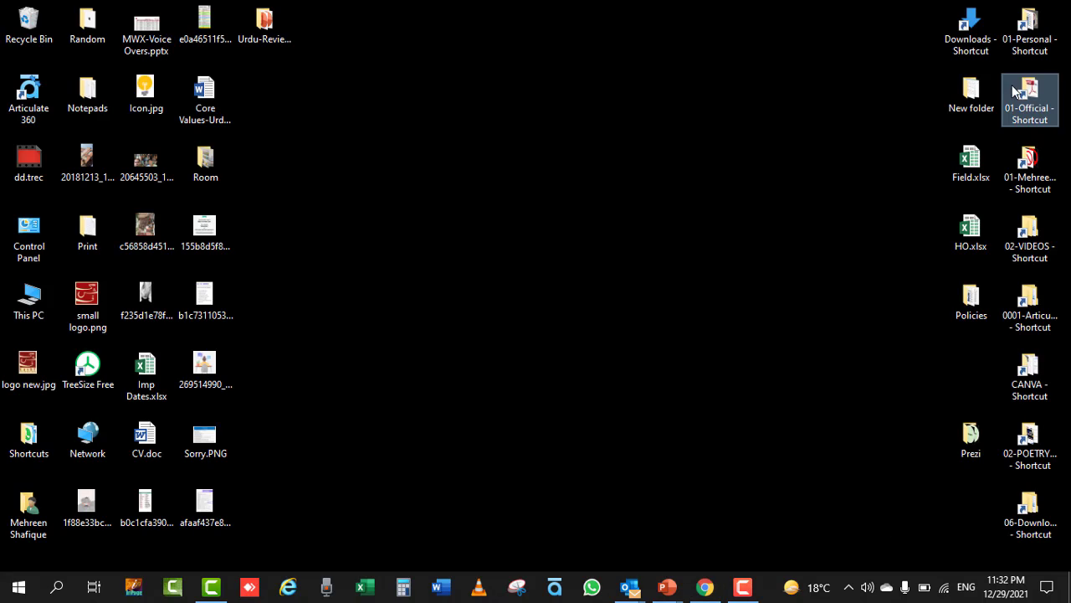
left_click(983, 30)
double_click(984, 30)
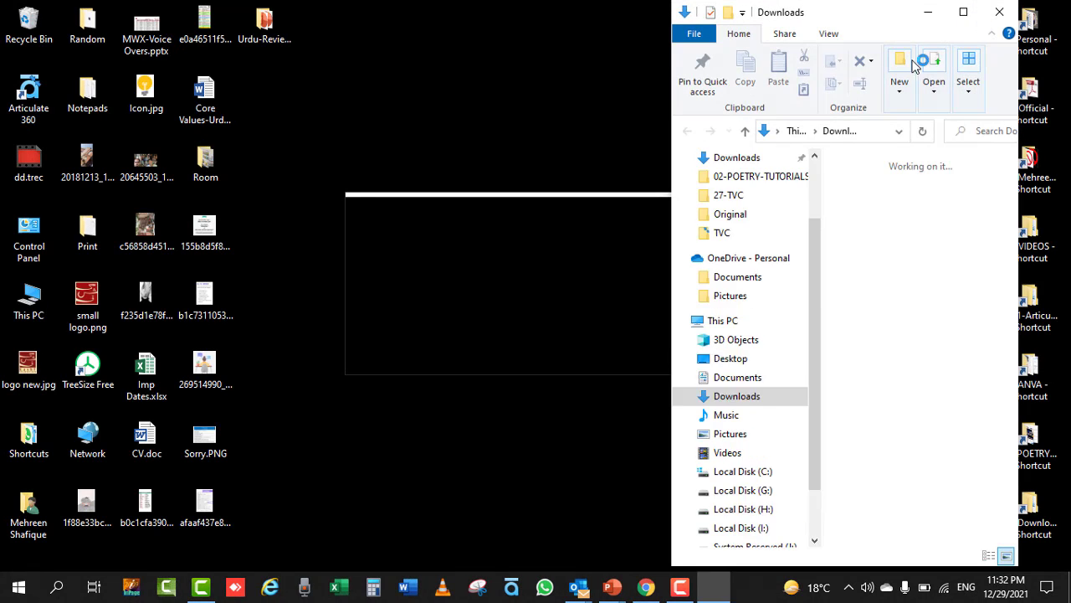
left_click(875, 223)
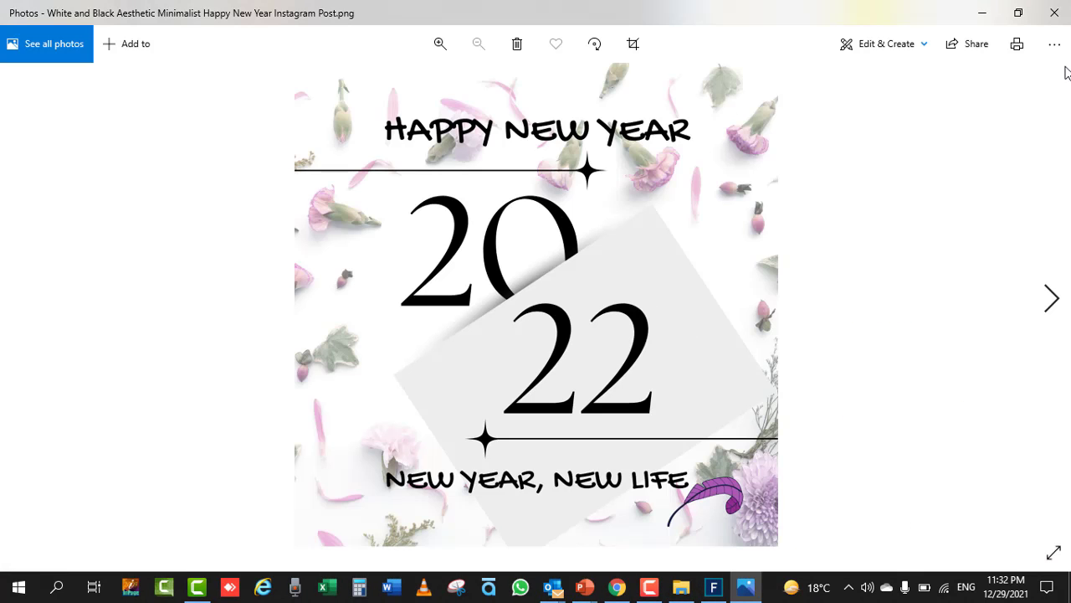
left_click(1067, 12)
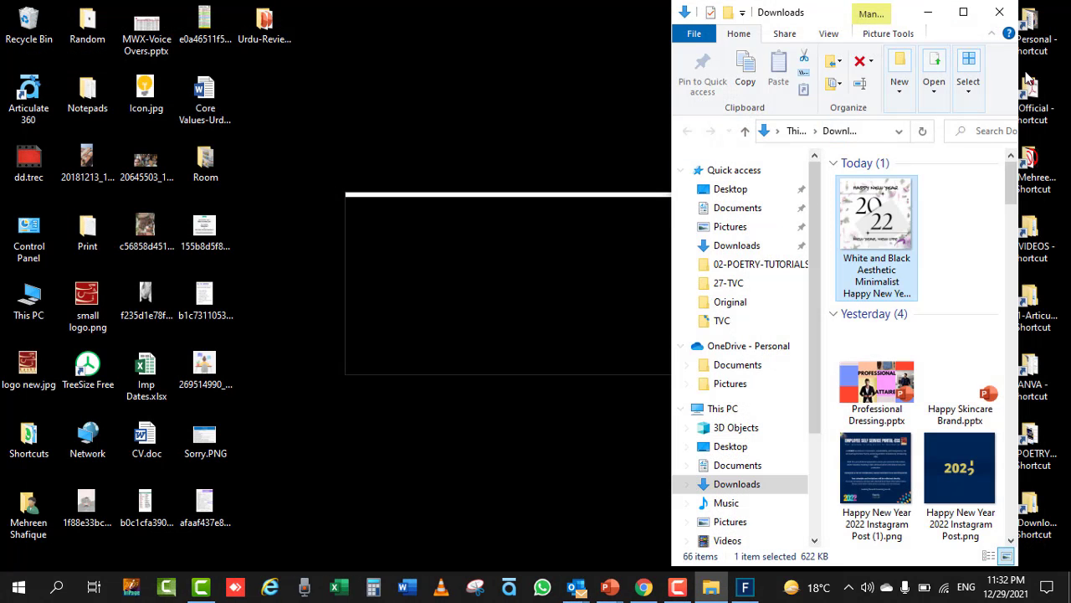
left_click(929, 13)
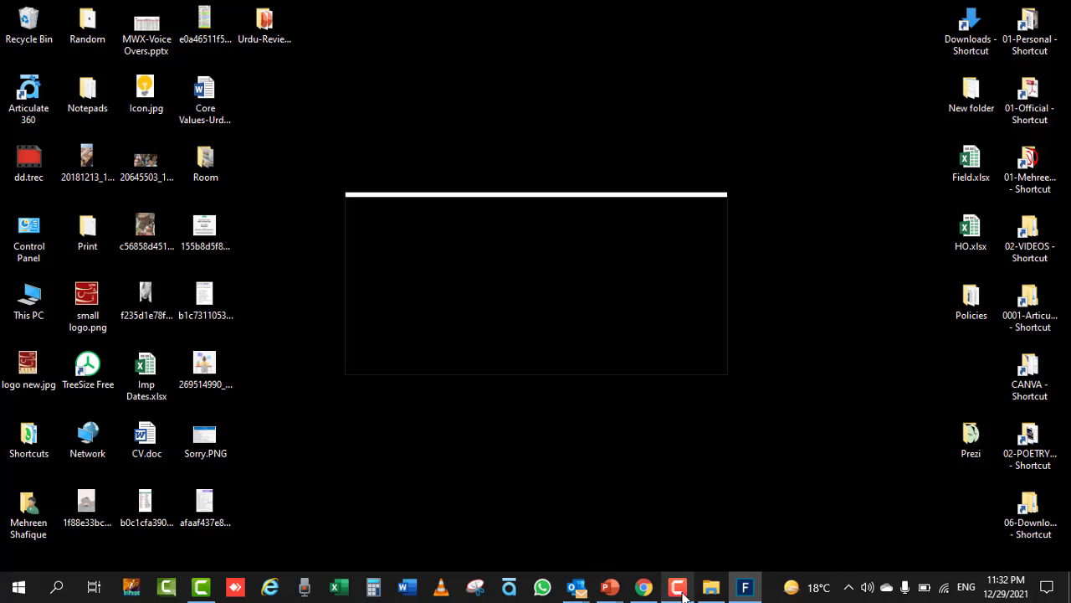
left_click(644, 587)
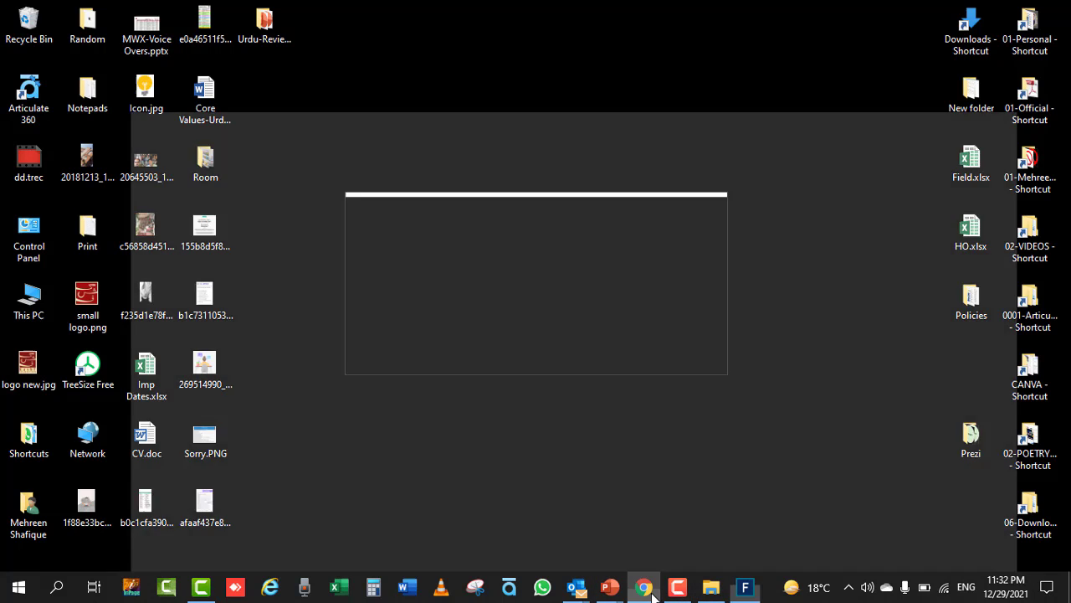